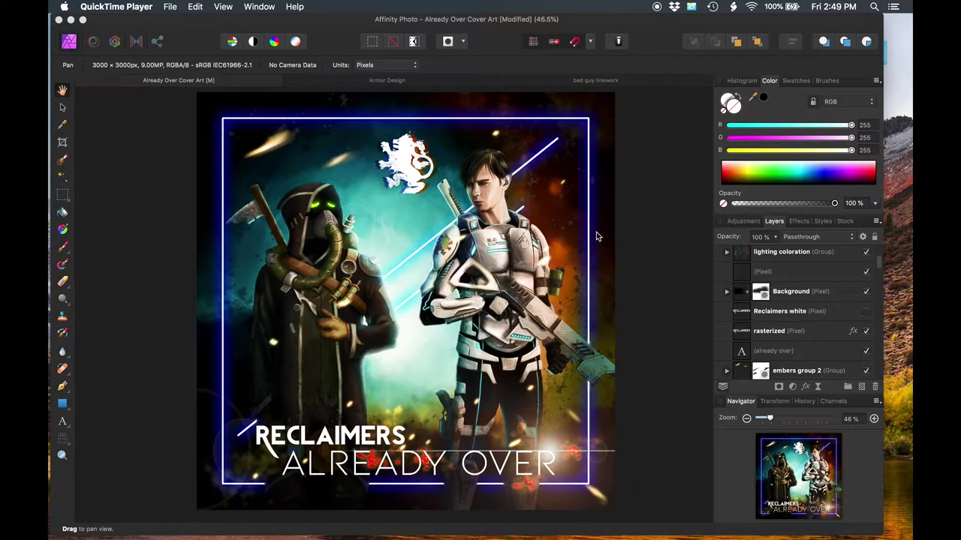
# Bring Finder forward and preview the scan0011.pdf and scan0012.pdf sketches in folder 2
pyautogui.hotkey('ctrl', 'Up')
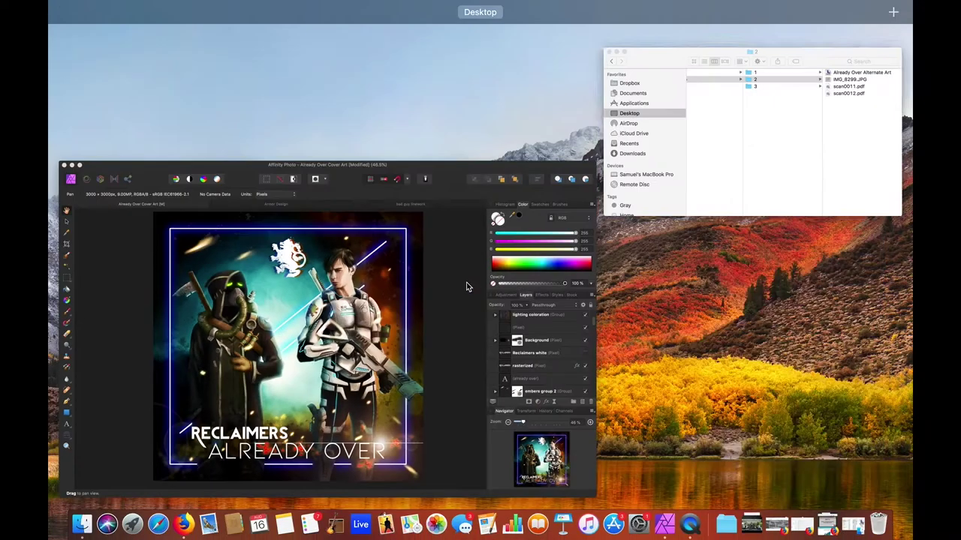
pyautogui.click(792, 113)
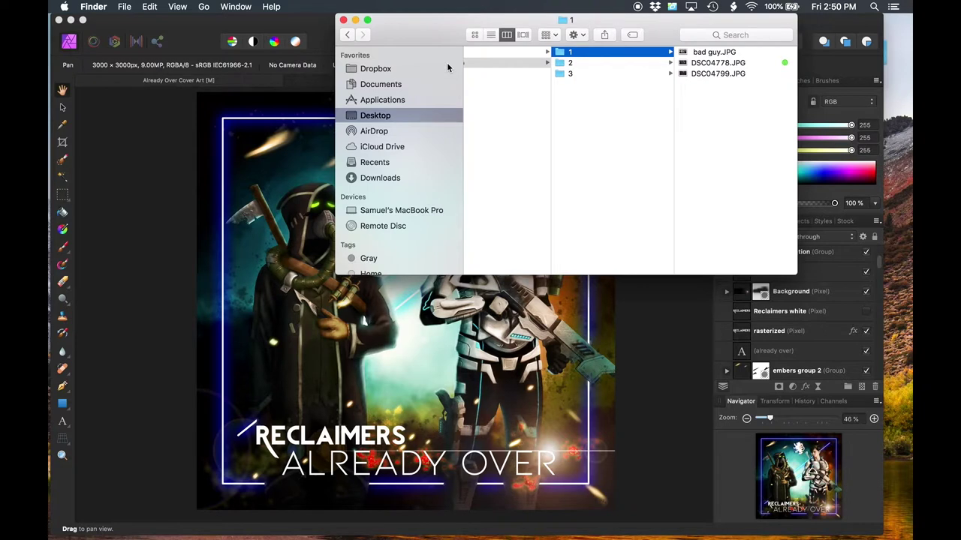
pyautogui.press('Down')
pyautogui.press('Right')
pyautogui.press('space')
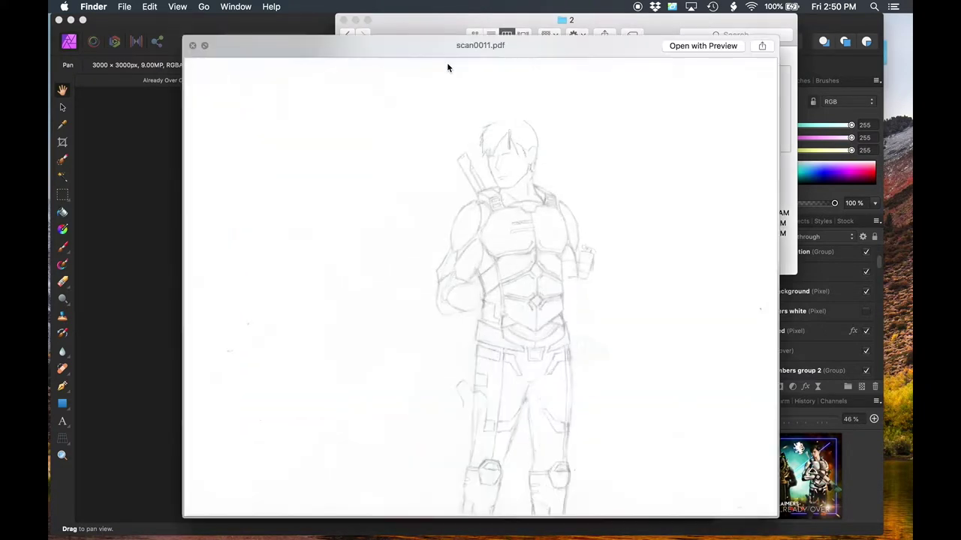
pyautogui.press('Down')
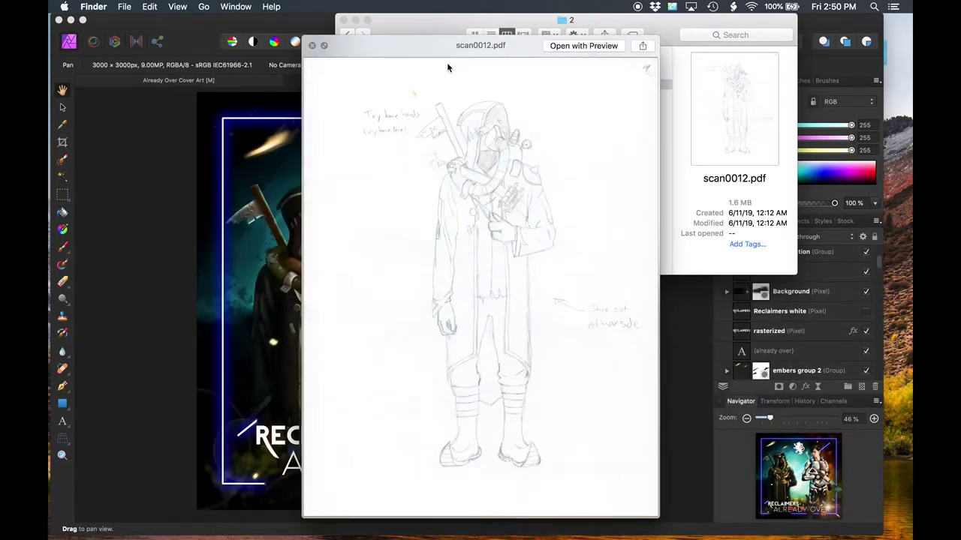
pyautogui.press('space')
# Preview the DSC04778.JPG reference photo from folder 1 at full size
pyautogui.press('Left')
pyautogui.press('Up')
pyautogui.press('Right')
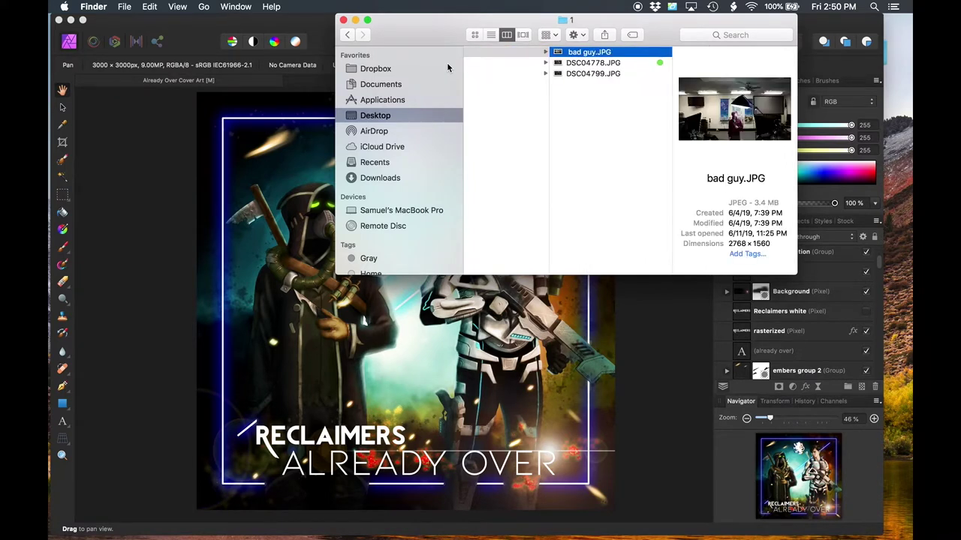
pyautogui.press('Down')
pyautogui.press('space')
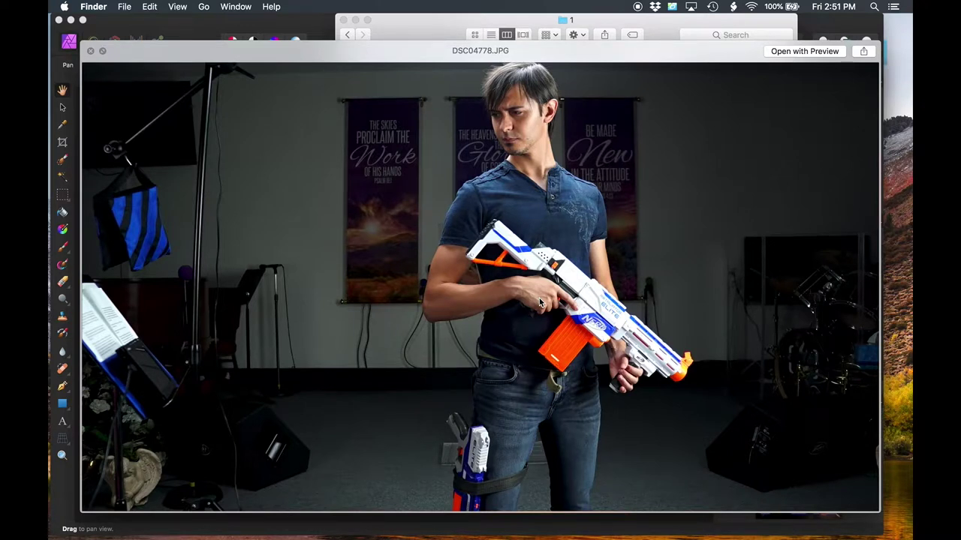
# Flip between the Nerf blaster photo DSC04778.JPG and the hooded DSC04799.JPG to compare them
pyautogui.press('space')
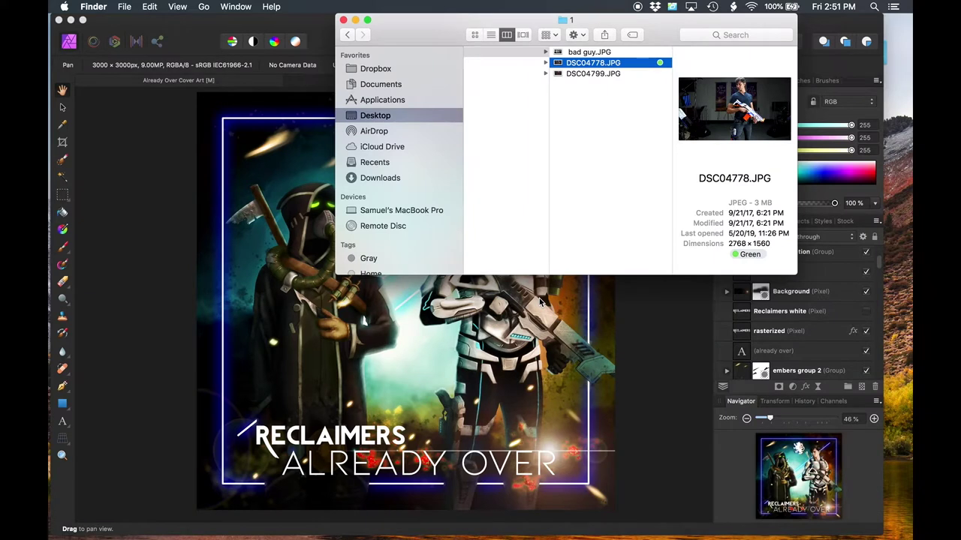
pyautogui.press('Down')
pyautogui.press('space')
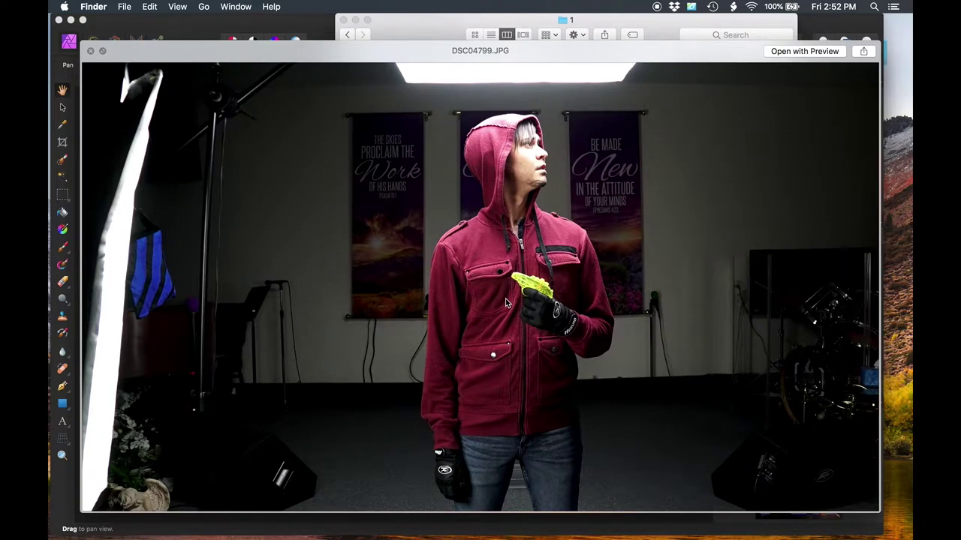
pyautogui.press('Up')
pyautogui.press('Down')
pyautogui.press('Up')
pyautogui.press('Down')
pyautogui.press('Up')
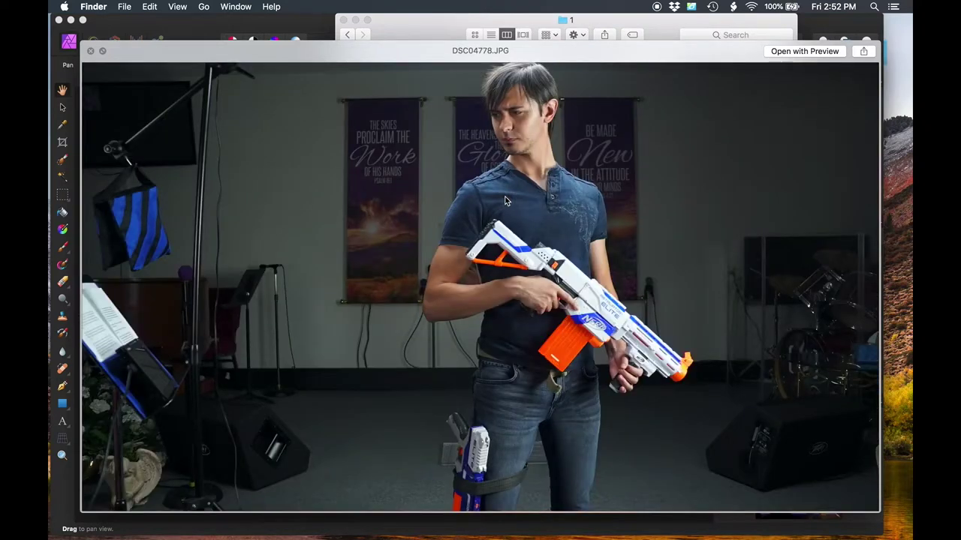
pyautogui.press('Down')
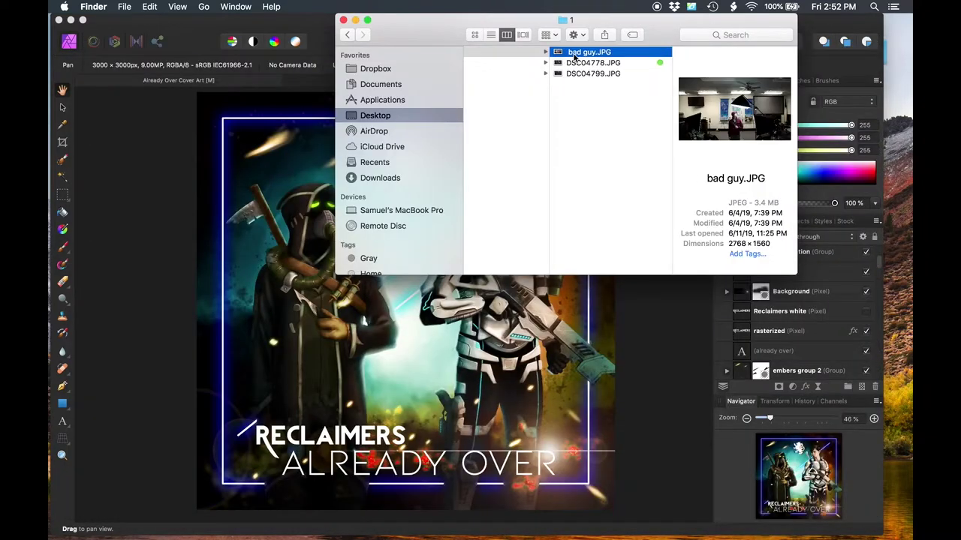
# Preview bad guy.JPG, then close the preview and return to the folder list
pyautogui.press('space')
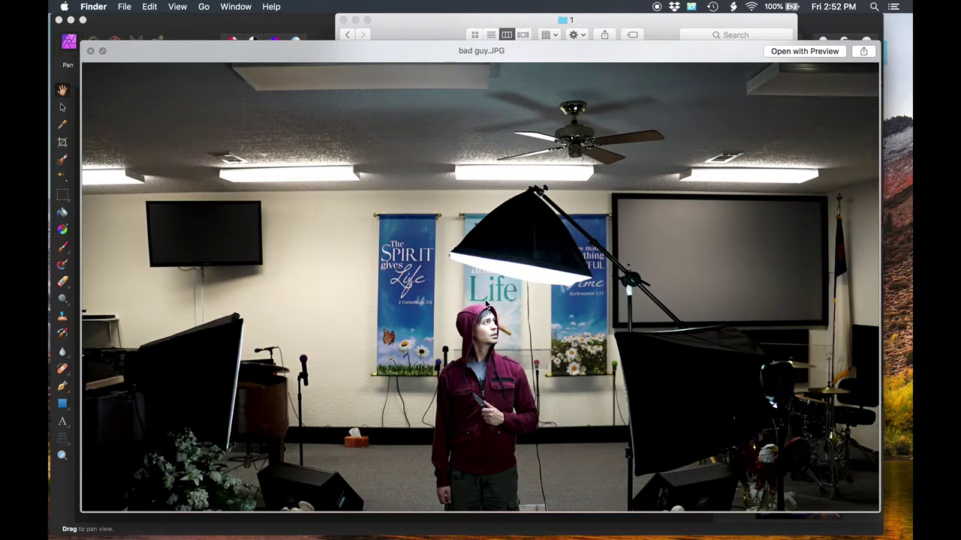
pyautogui.press('Down')
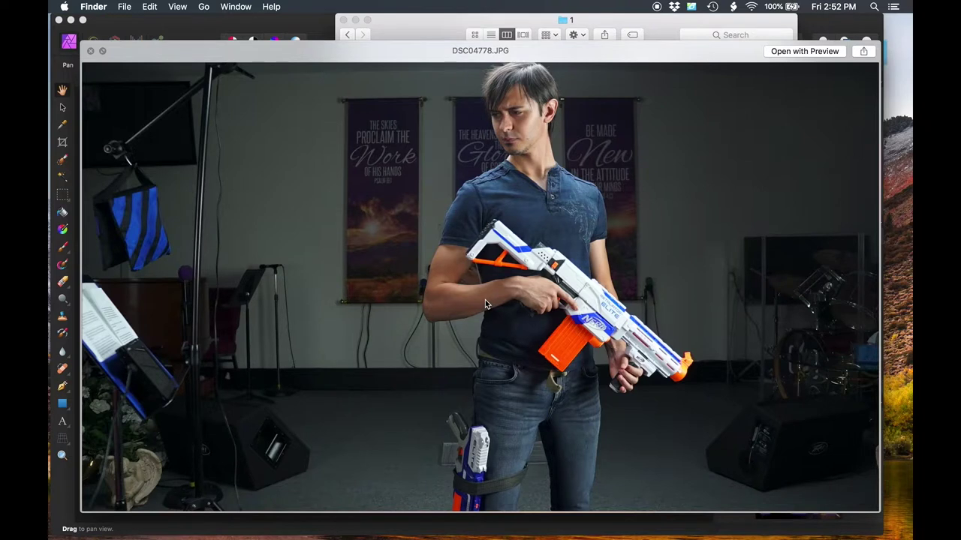
pyautogui.press('space')
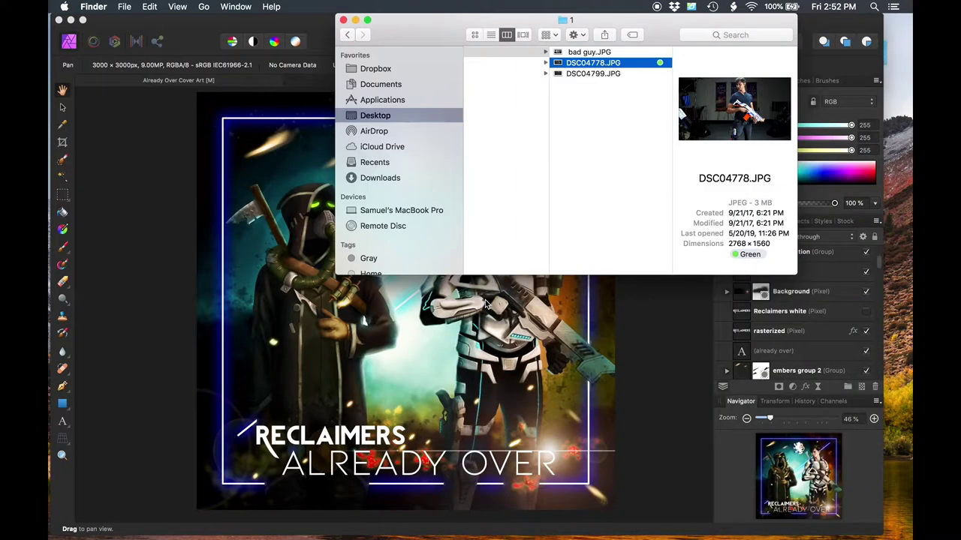
pyautogui.press('Left')
# Preview the IMG_8299.JPG armor sketch in folder 2, then step through scan0011.pdf and scan0012.pdf
pyautogui.press('Down')
pyautogui.press('Right')
pyautogui.press('Down')
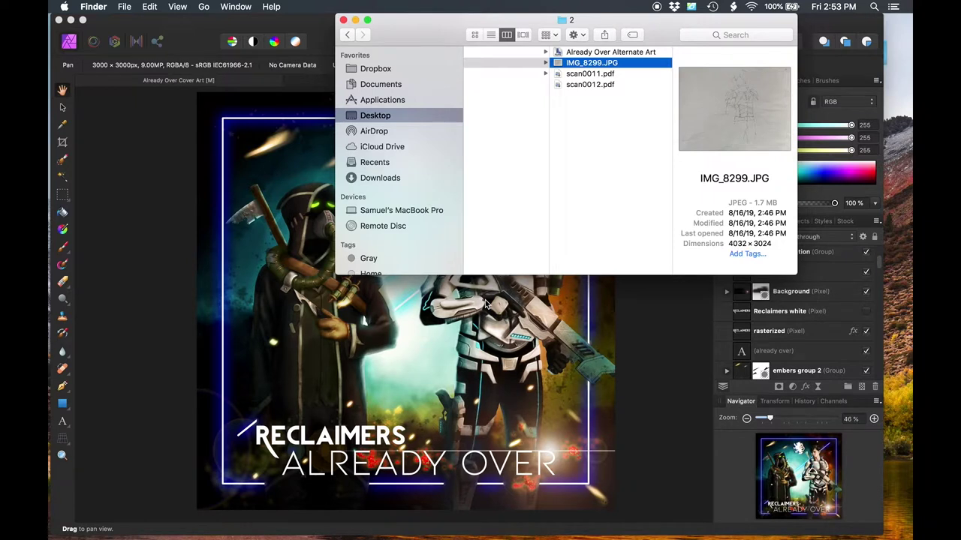
pyautogui.press('space')
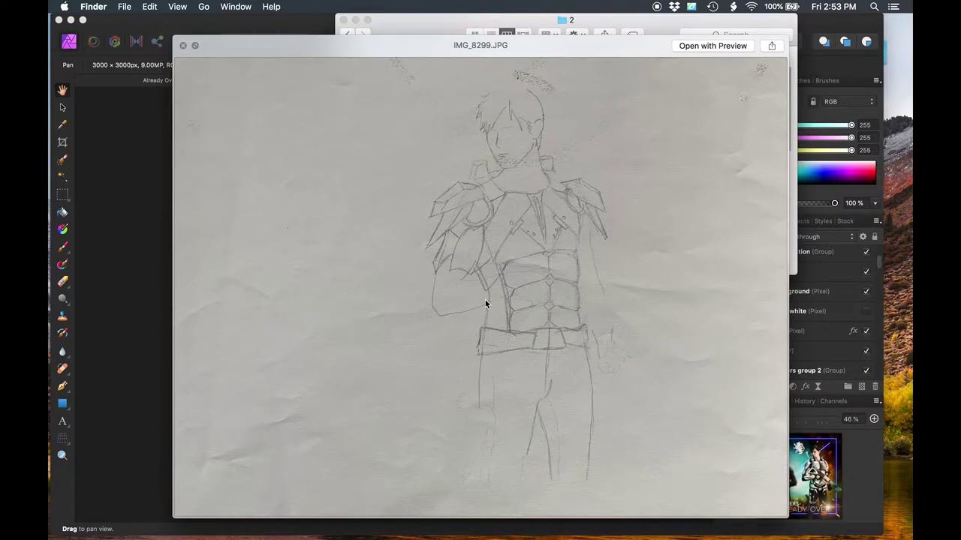
pyautogui.press('Down')
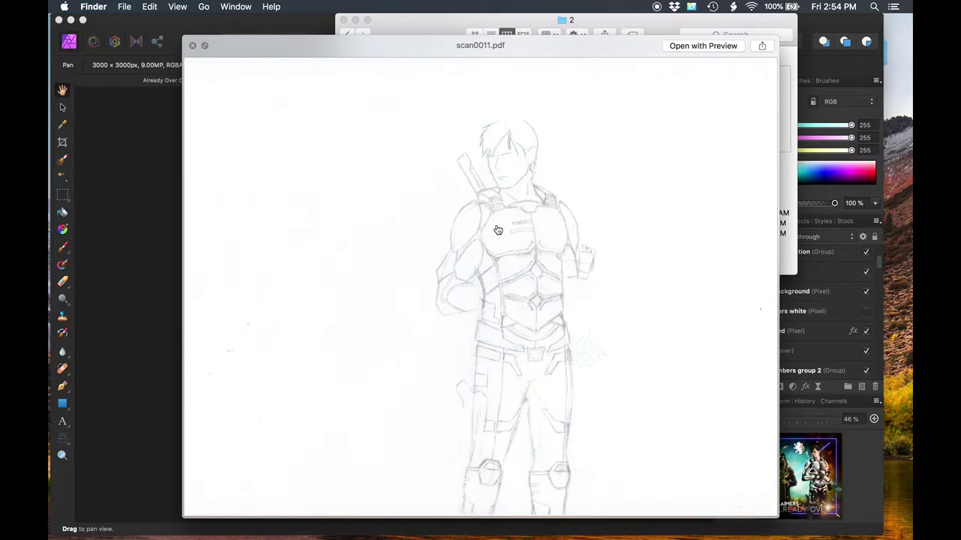
pyautogui.press('Down')
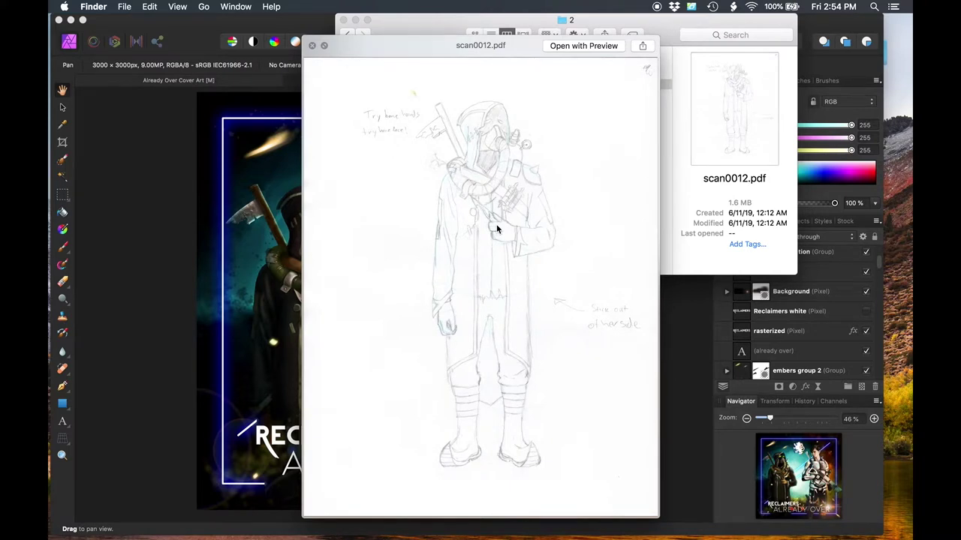
# Return to Finder, reopen the scan0012.pdf hooded villain sketch preview, then close it
pyautogui.press('space')
pyautogui.click(327, 33)
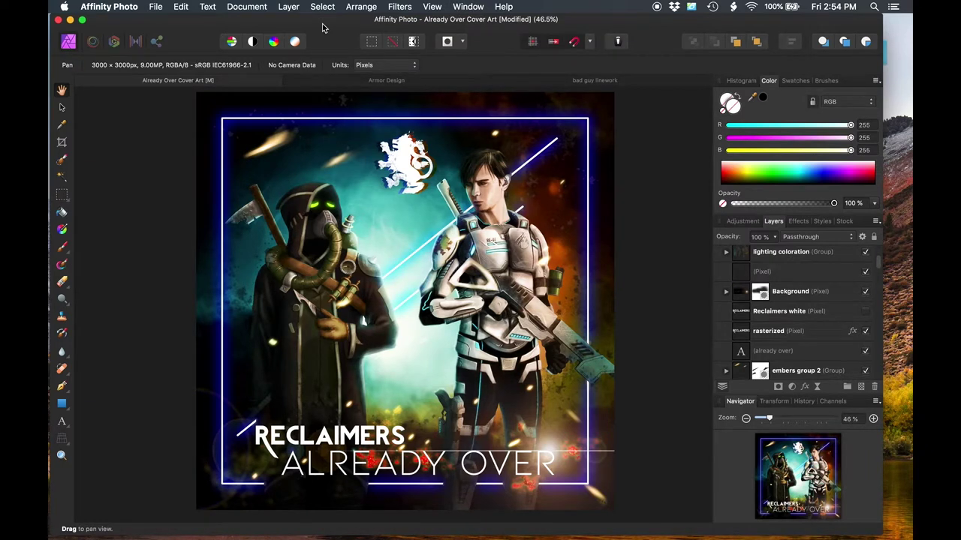
pyautogui.hotkey('ctrl', 'Up')
pyautogui.click(728, 233)
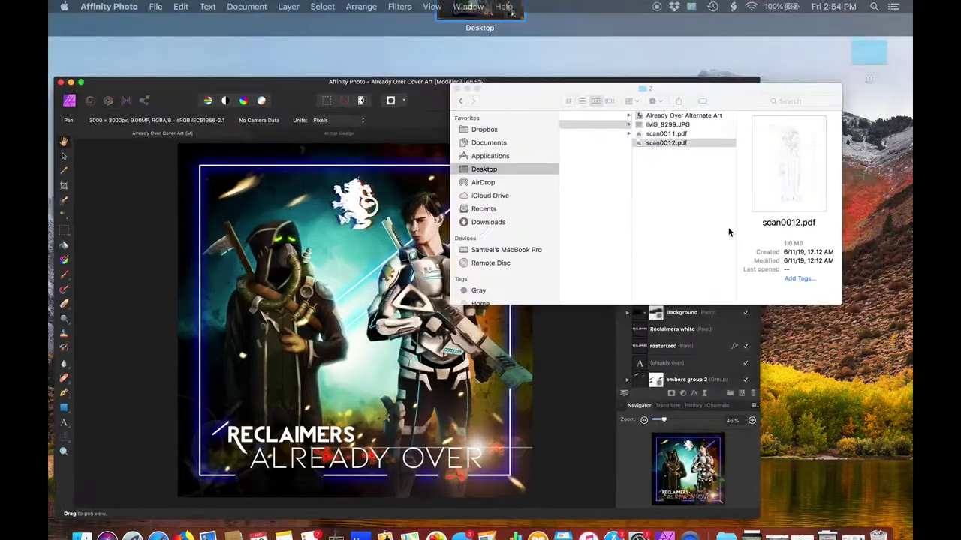
pyautogui.press('space')
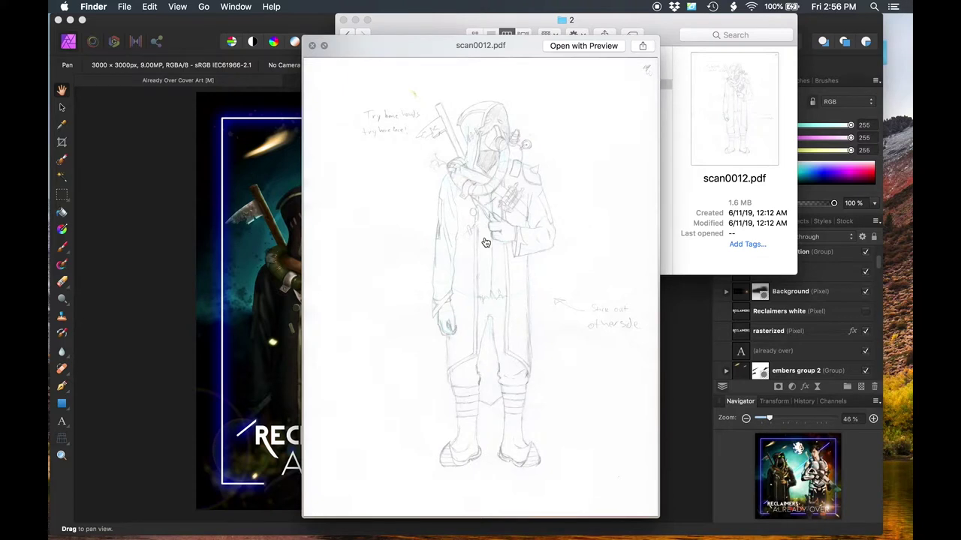
pyautogui.press('space')
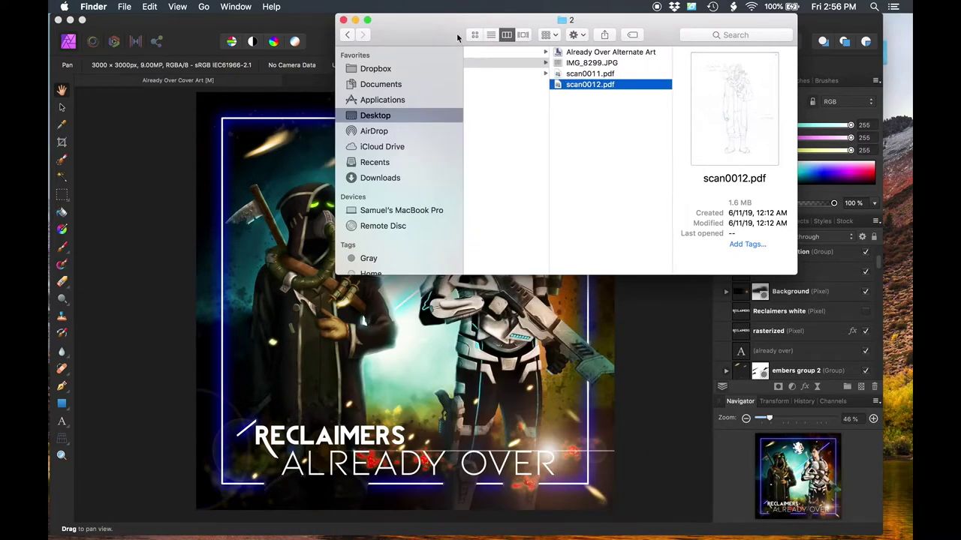
# Move the Finder window aside and preview the Already Over Alternate Art cover
pyautogui.moveTo(456, 33); pyautogui.dragTo(357, 41)
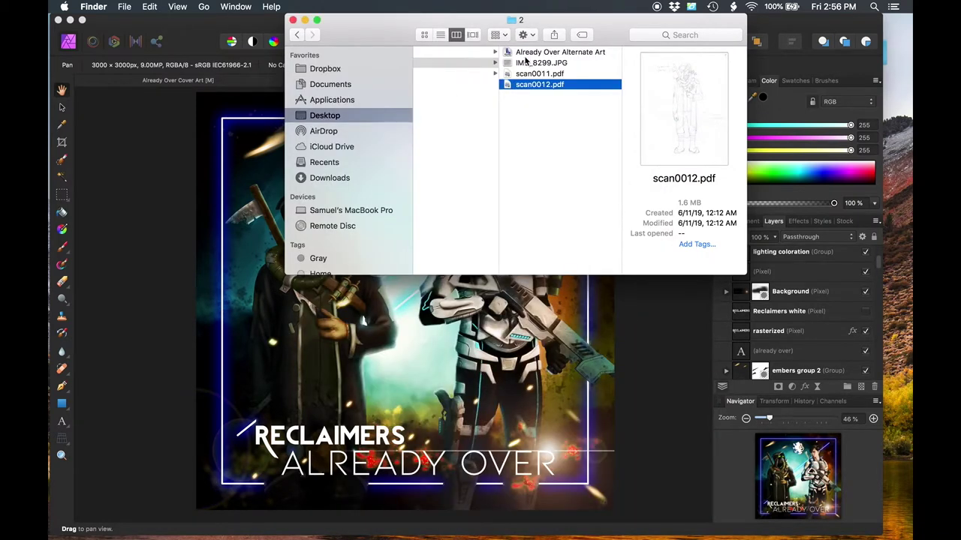
pyautogui.click(529, 53)
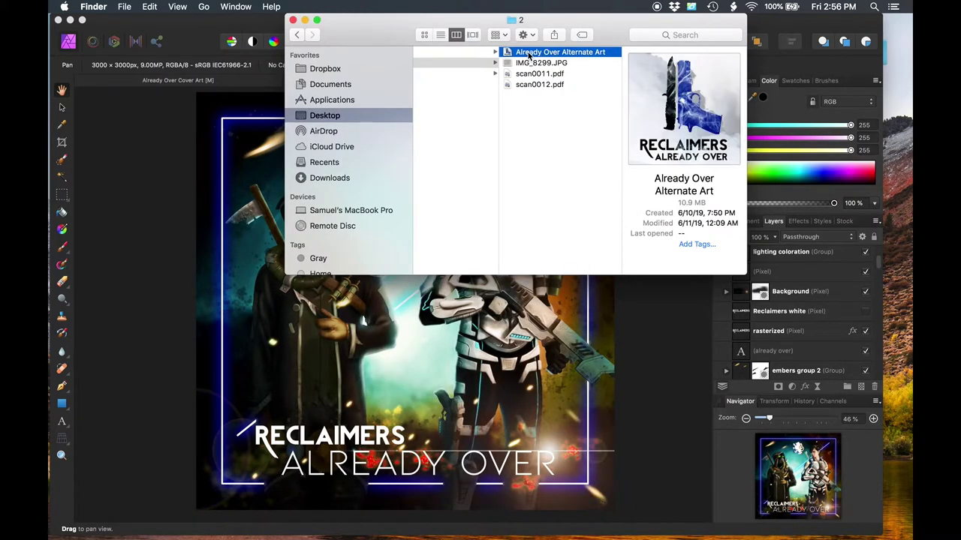
pyautogui.press('space')
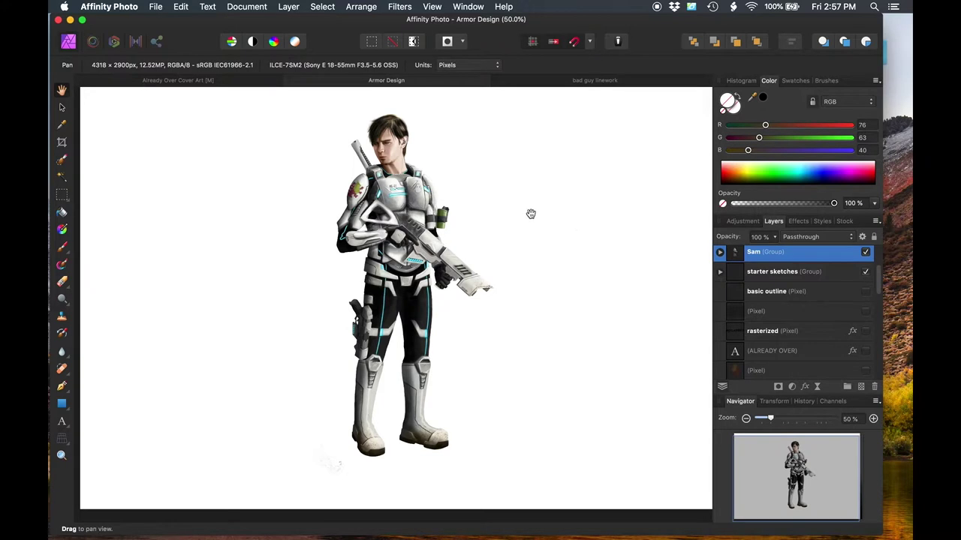
# Toggle the sam color group off to compare the greyscale painting with the colored version
pyautogui.click(584, 81)
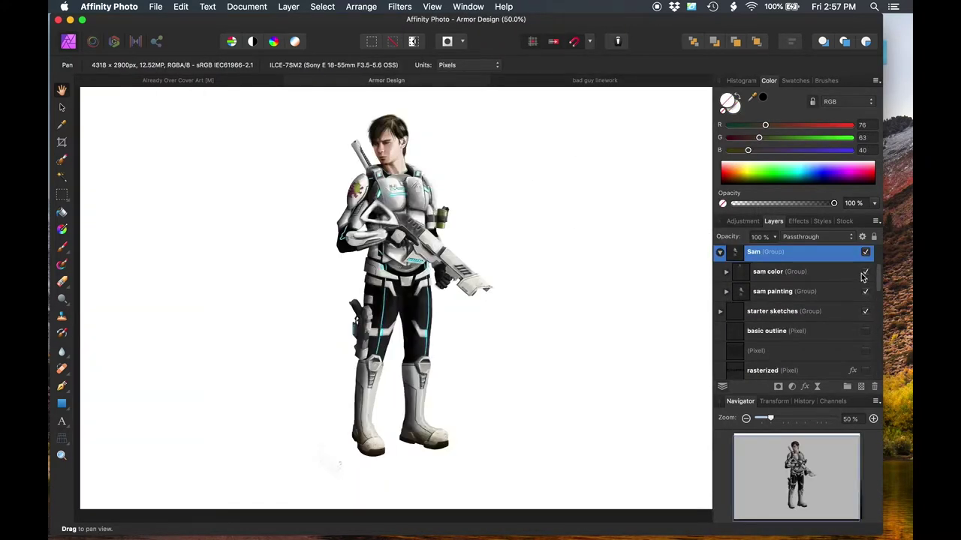
pyautogui.click(865, 272)
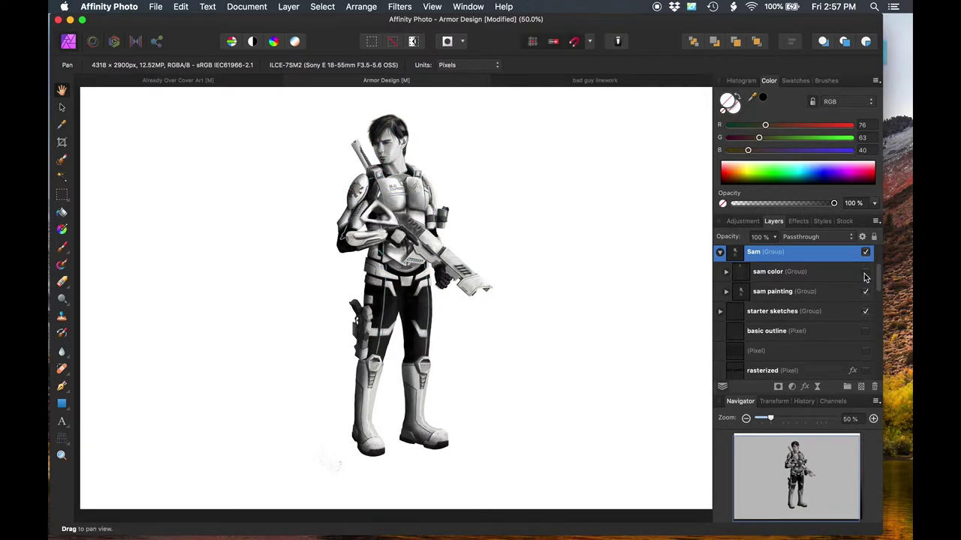
pyautogui.click(865, 272)
pyautogui.click(865, 272)
pyautogui.scroll(-5, 831, 352)
pyautogui.scroll(-2, 832, 352)
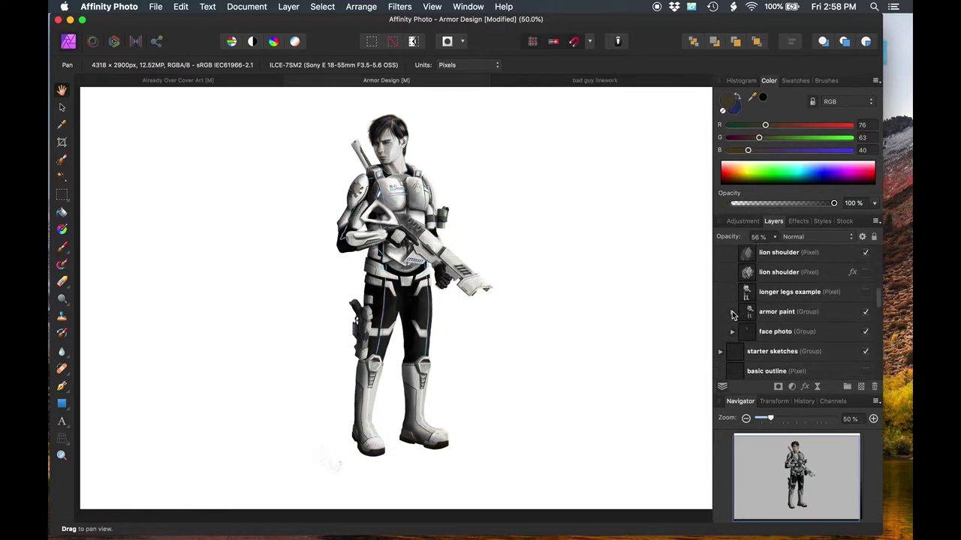
# Expand the armor paint group and toggle the text, extra texture and more stuff layers to compare shading
pyautogui.click(732, 311)
pyautogui.scroll(-3, 838, 336)
pyautogui.click(824, 283)
pyautogui.scroll(-4, 825, 285)
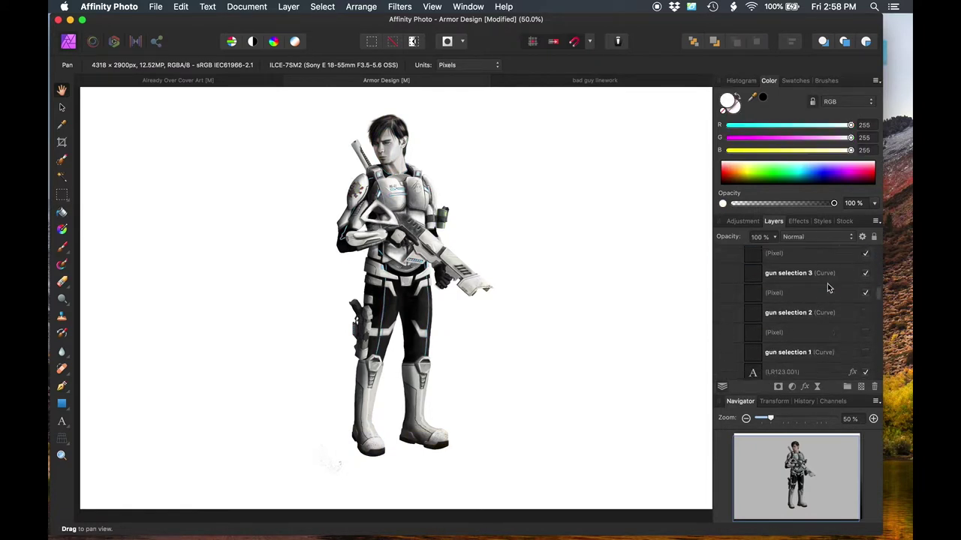
pyautogui.scroll(-4, 828, 287)
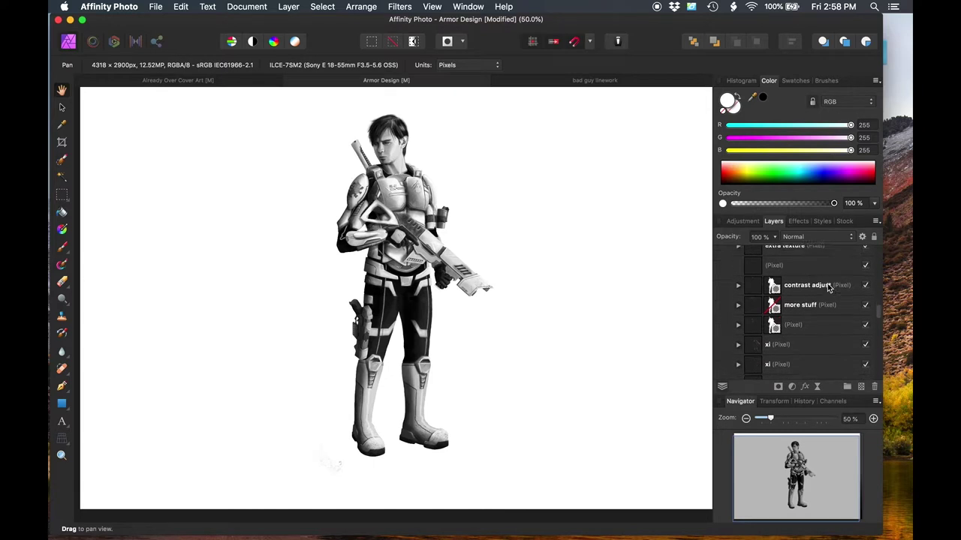
pyautogui.keyDown('shift'); pyautogui.click(822, 290); pyautogui.keyUp('shift')
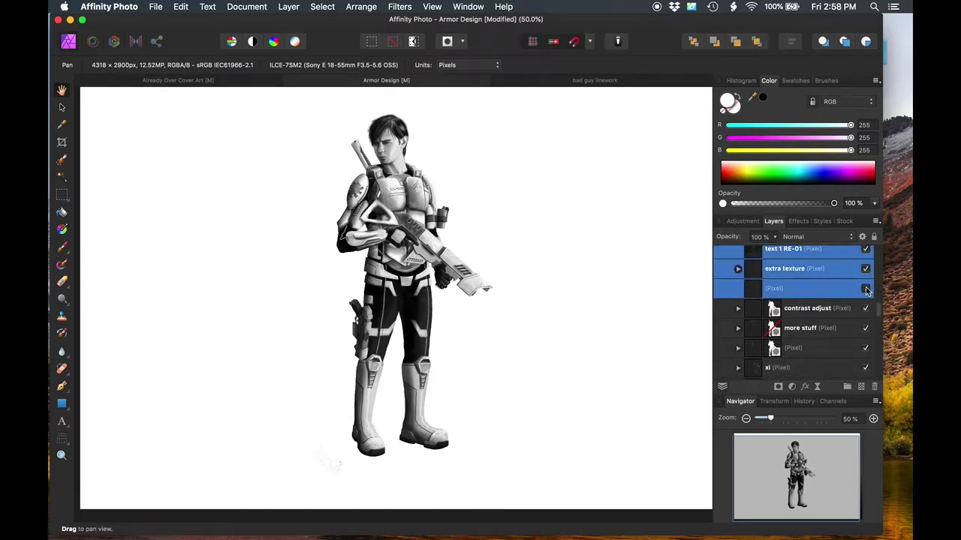
pyautogui.scroll(-1, 867, 293)
pyautogui.keyDown('shift'); pyautogui.click(850, 301); pyautogui.keyUp('shift')
pyautogui.click(867, 302)
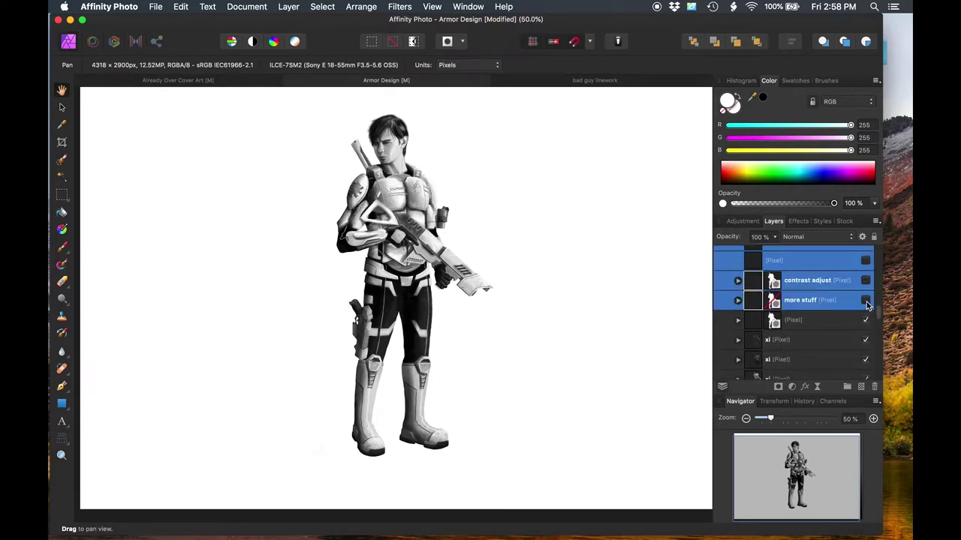
pyautogui.click(866, 301)
pyautogui.click(866, 301)
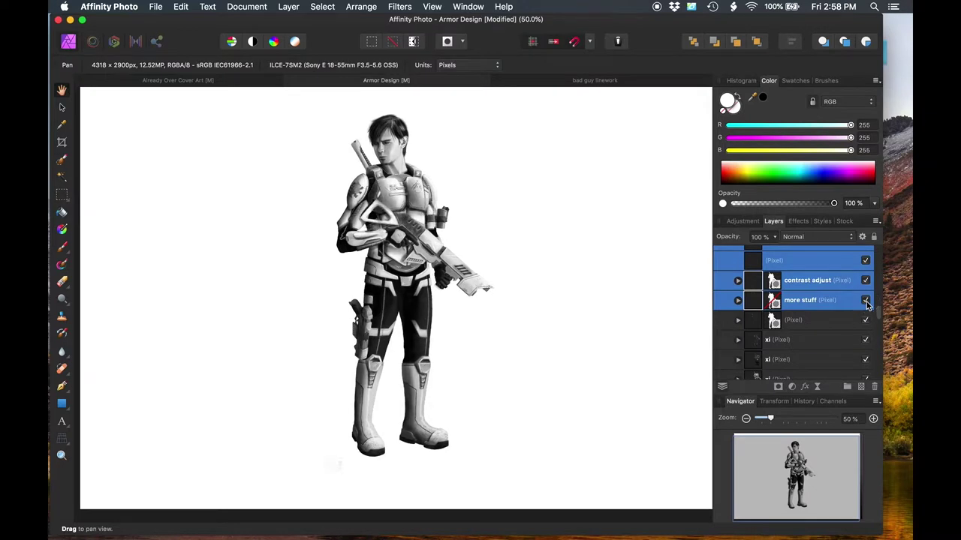
pyautogui.click(866, 301)
pyautogui.click(866, 301)
# At 100% zoom, keep toggling those shading layers to compare the RE-01 detail, ending hidden
pyautogui.press('super+1')
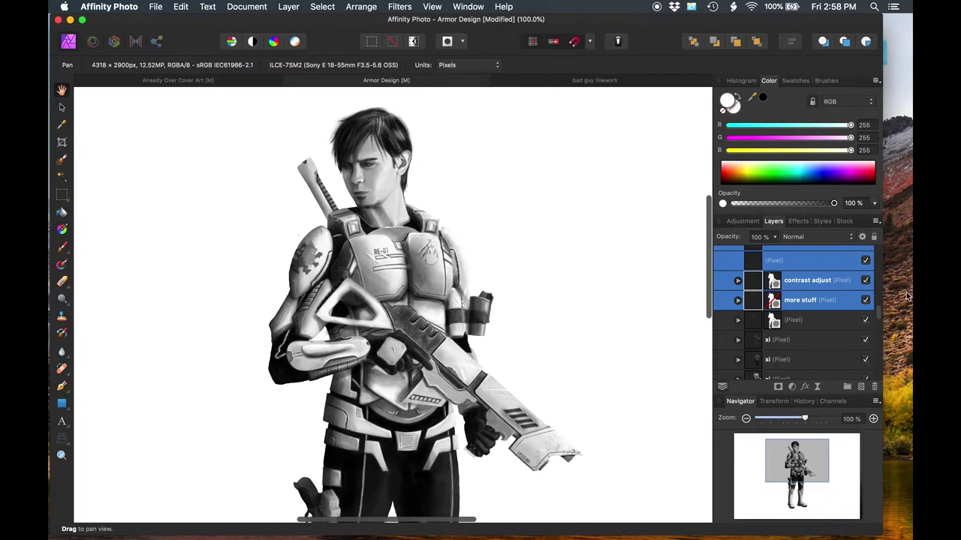
pyautogui.click(866, 301)
pyautogui.click(866, 301)
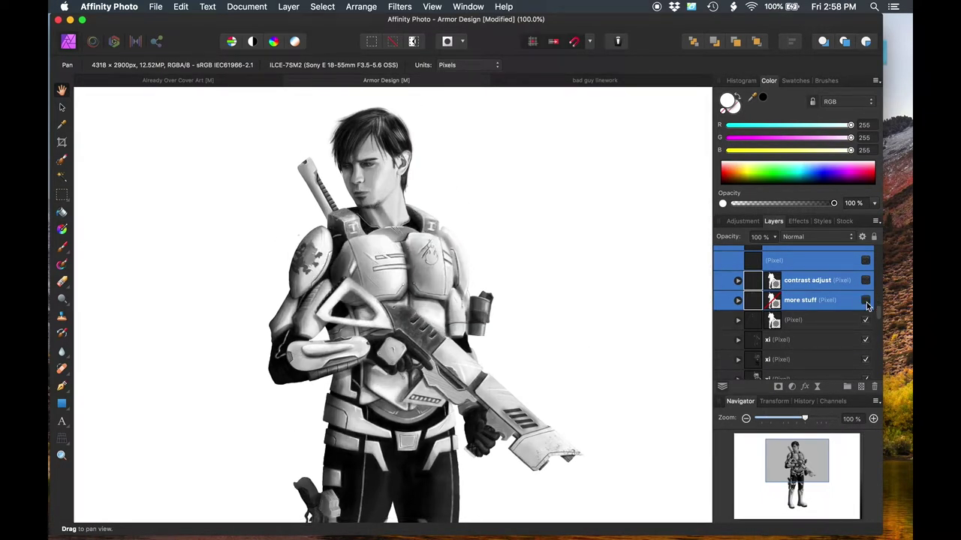
pyautogui.click(865, 301)
pyautogui.click(865, 301)
pyautogui.click(866, 301)
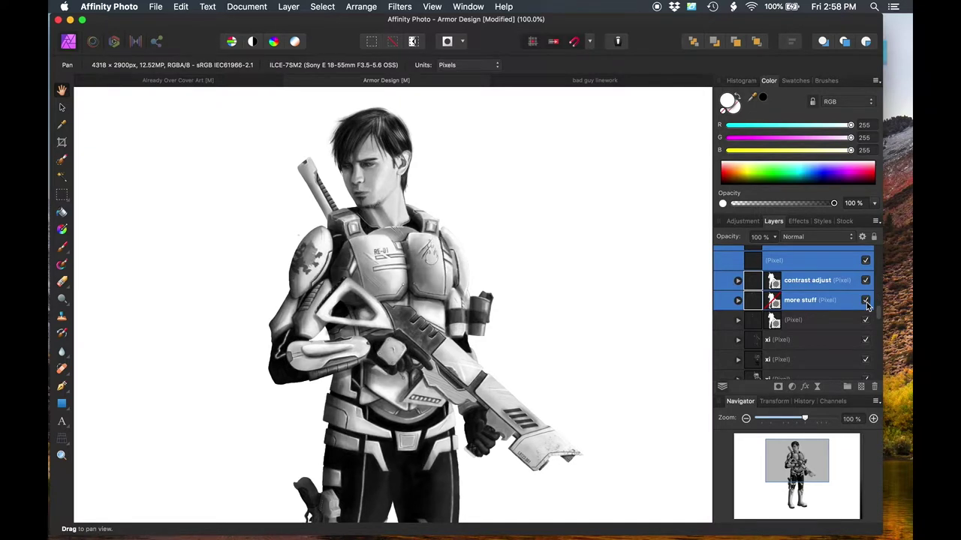
pyautogui.click(866, 301)
pyautogui.click(865, 301)
pyautogui.scroll(-5, 620, 360)
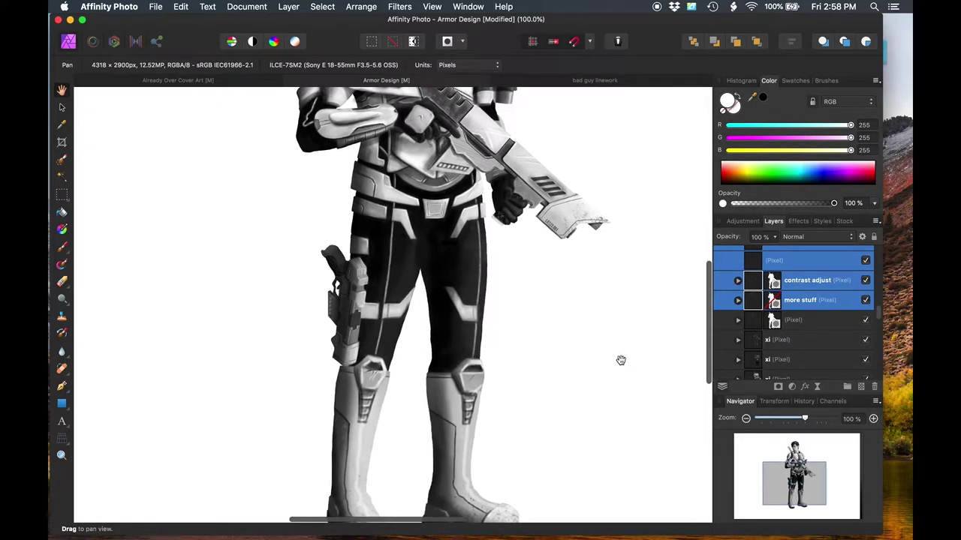
pyautogui.scroll(-3, 620, 360)
pyautogui.click(867, 301)
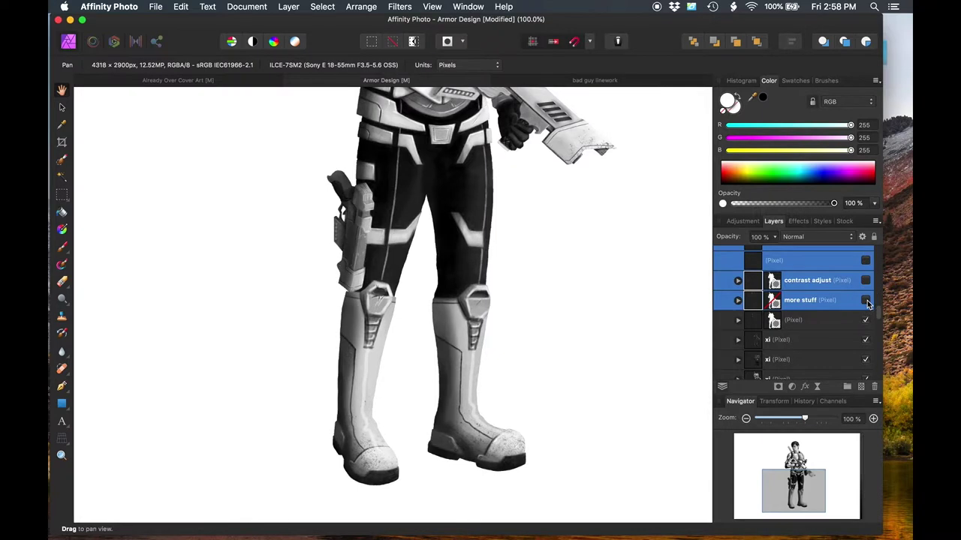
pyautogui.scroll(-3, 863, 308)
# Select the layers from gun selection 4 downward and toggle them repeatedly, ending with them shown
pyautogui.click(824, 282)
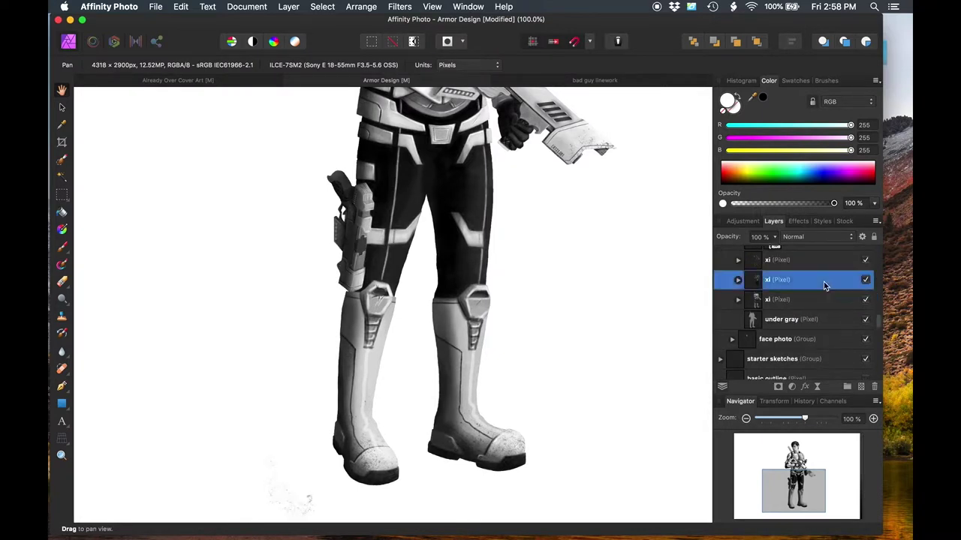
pyautogui.scroll(10, 825, 300)
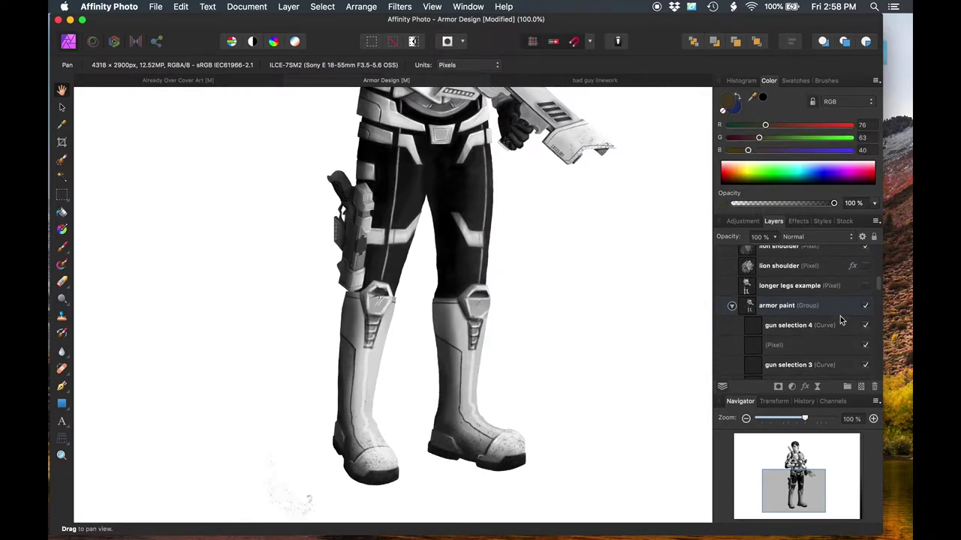
pyautogui.keyDown('shift'); pyautogui.click(840, 321); pyautogui.keyUp('shift')
pyautogui.click(865, 326)
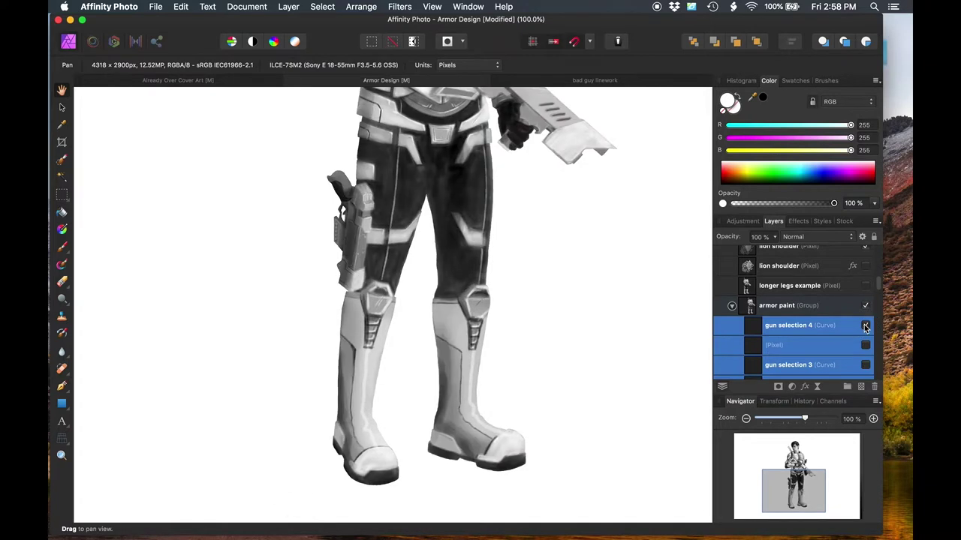
pyautogui.click(865, 326)
pyautogui.click(866, 326)
pyautogui.click(865, 326)
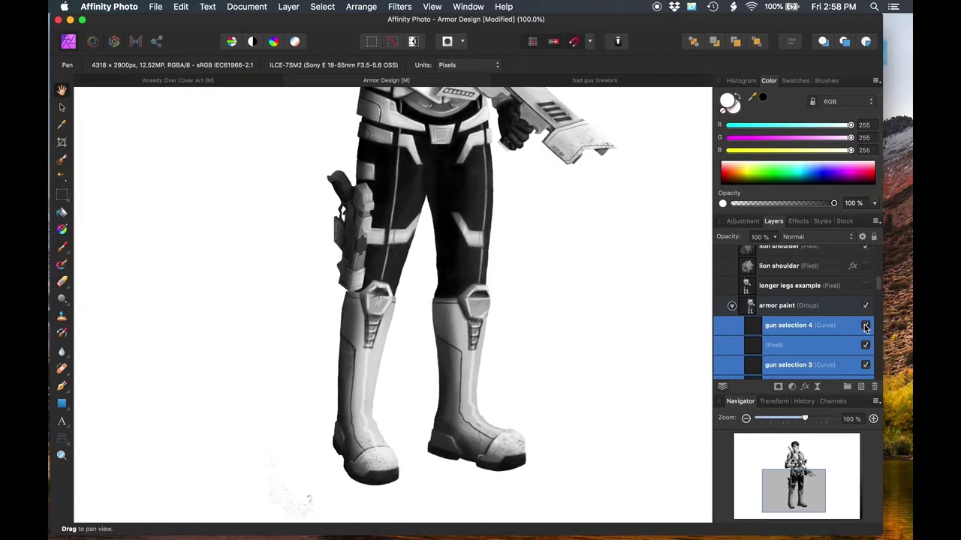
pyautogui.click(866, 326)
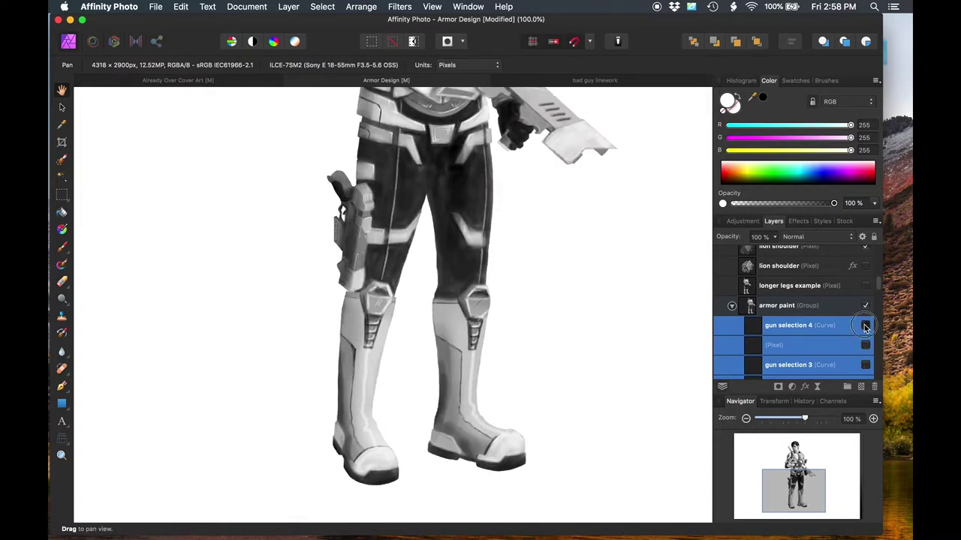
pyautogui.click(865, 326)
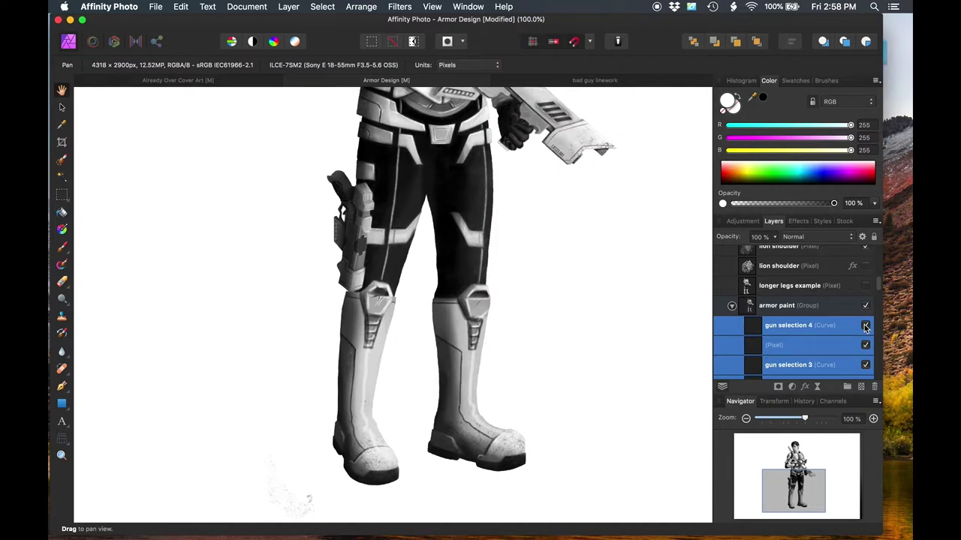
pyautogui.click(865, 326)
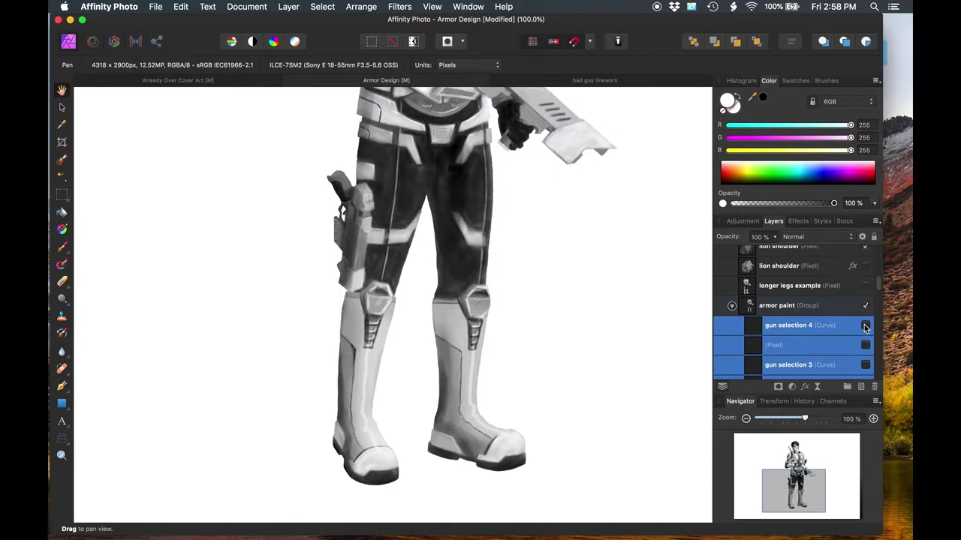
pyautogui.click(865, 326)
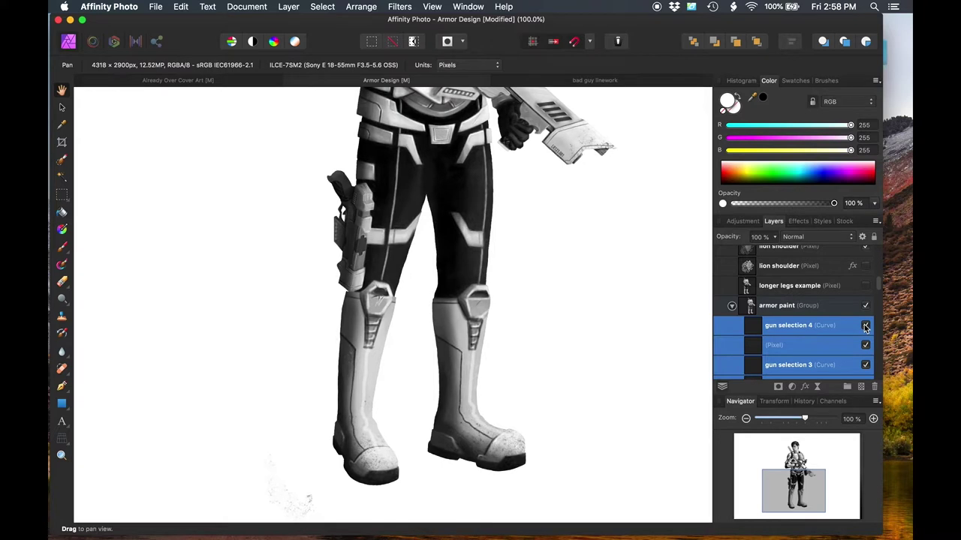
pyautogui.click(865, 325)
pyautogui.click(866, 326)
# Collapse the armor paint group and pan to the soldier's head and RE-01 chest armor
pyautogui.scroll(5, 609, 336)
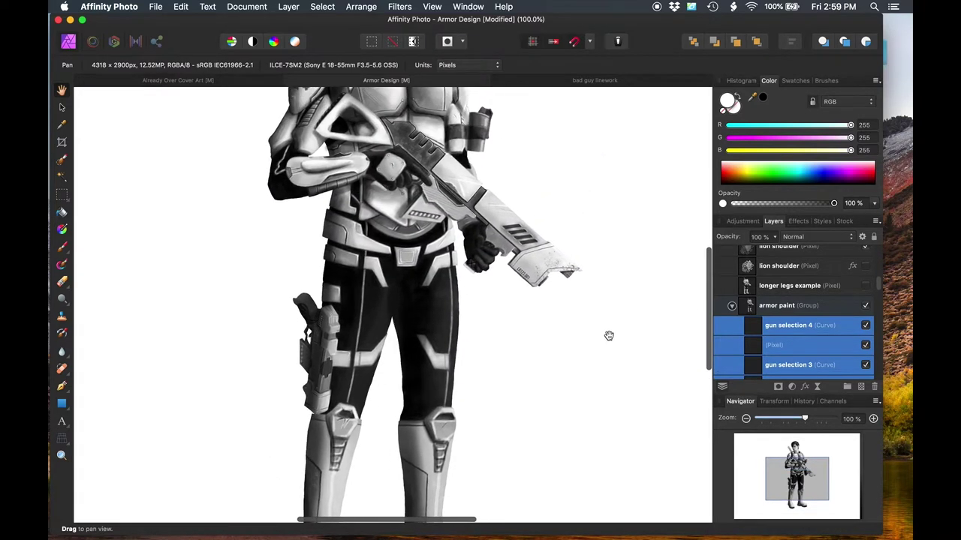
pyautogui.scroll(5, 609, 336)
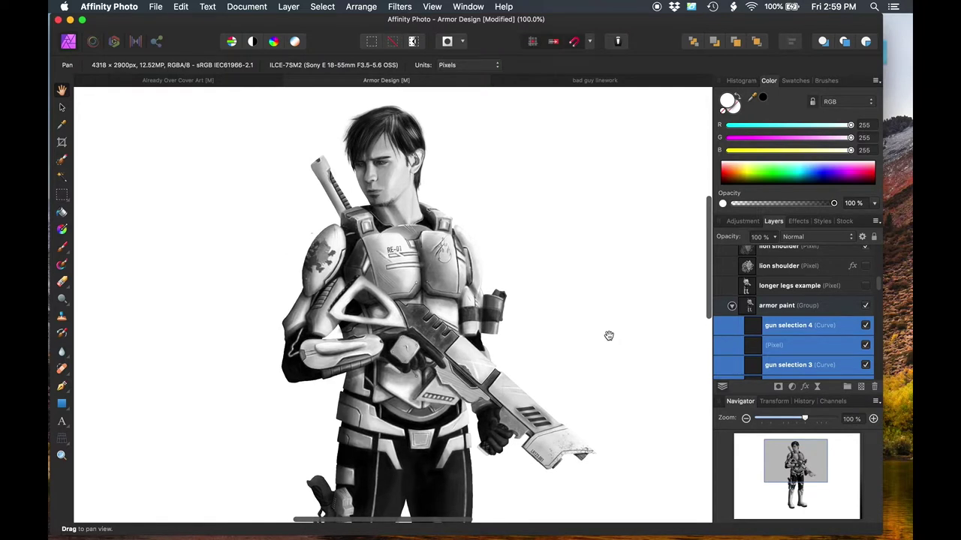
pyautogui.click(732, 306)
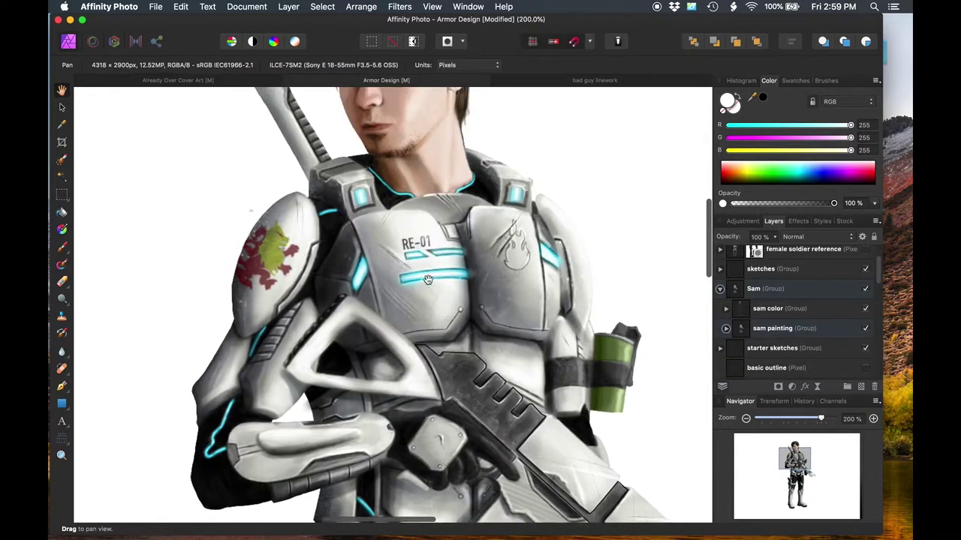
pyautogui.moveTo(427, 280); pyautogui.dragTo(472, 359)
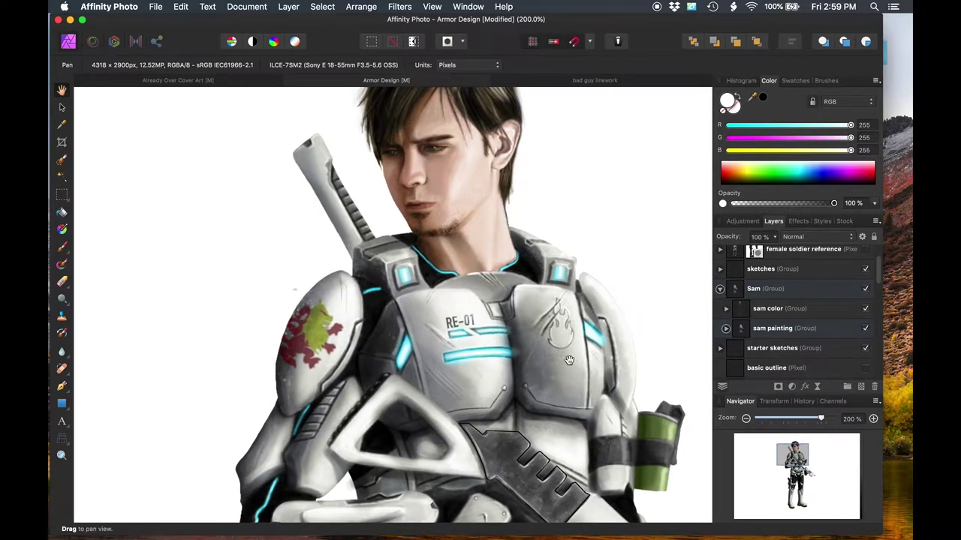
pyautogui.hscroll(-2, 569, 360)
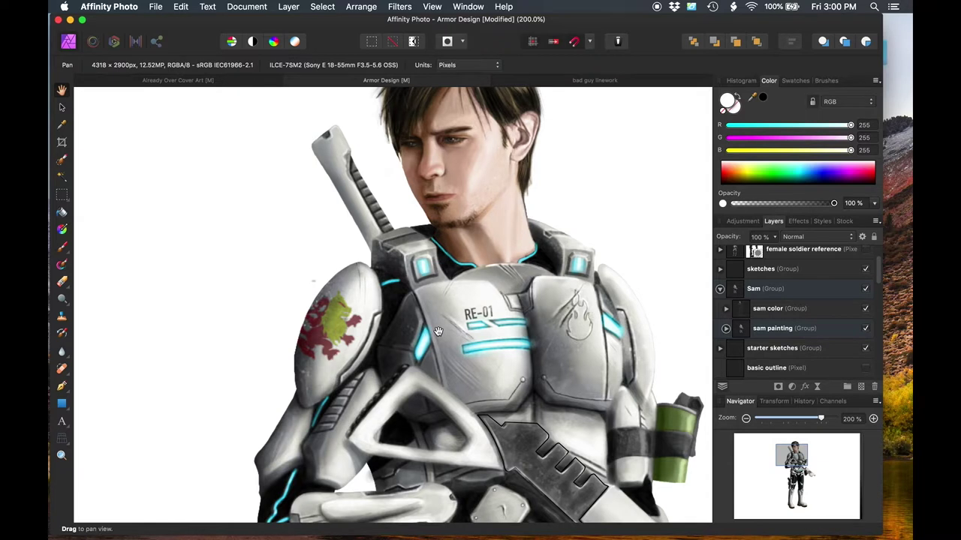
# Scroll over the painted soldier from head to boots, then zoom out to 75% for the whole figure
pyautogui.scroll(-5, 439, 331)
pyautogui.hscroll(4, 438, 331)
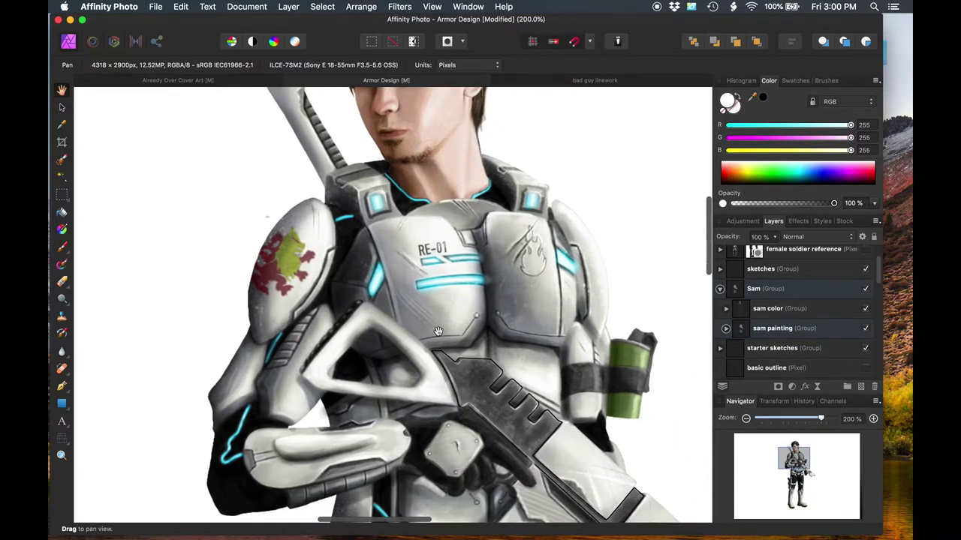
pyautogui.scroll(2, 853, 322)
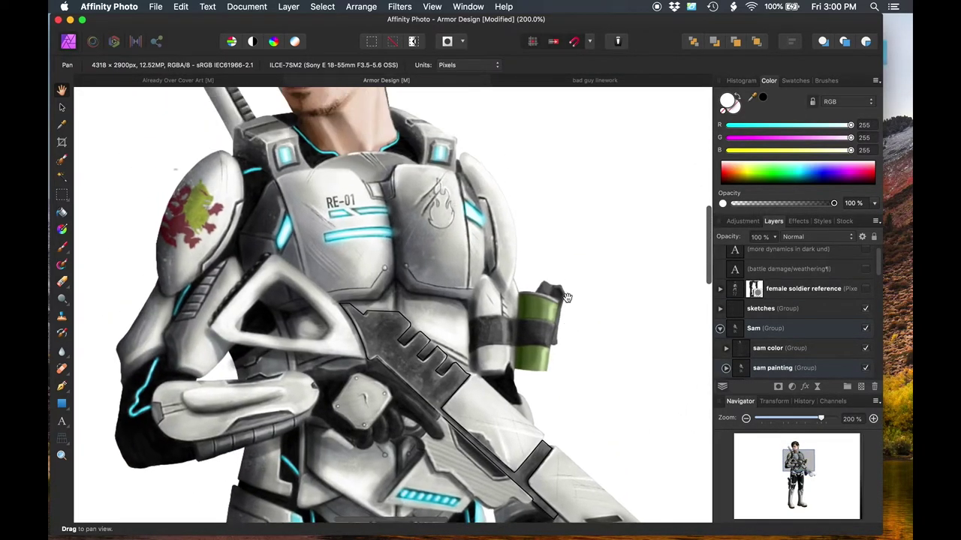
pyautogui.scroll(5, 566, 298)
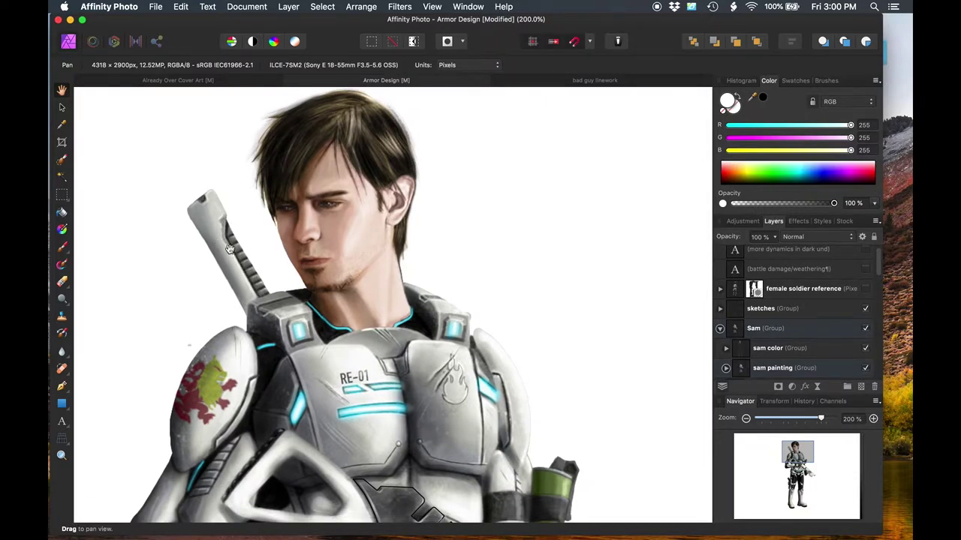
pyautogui.scroll(-4, 417, 372)
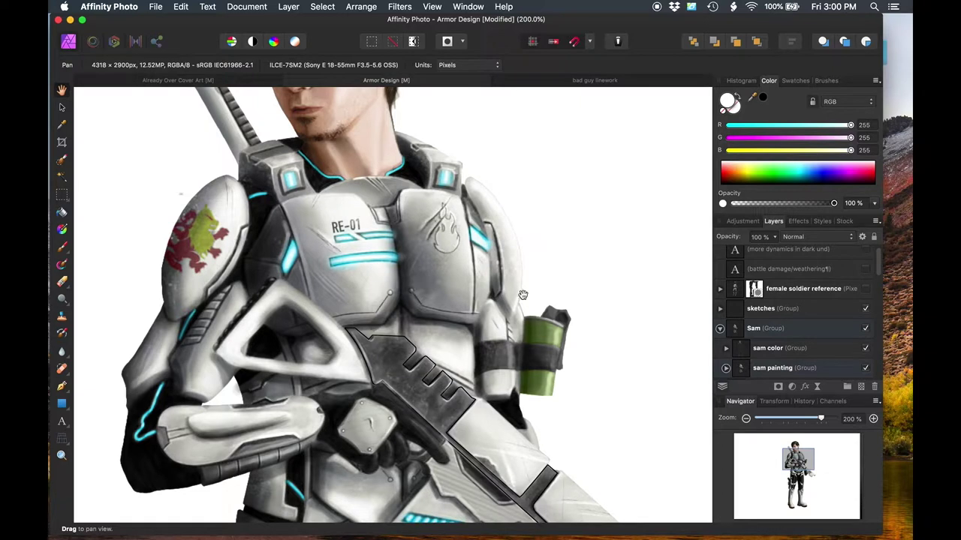
pyautogui.scroll(-2, 547, 338)
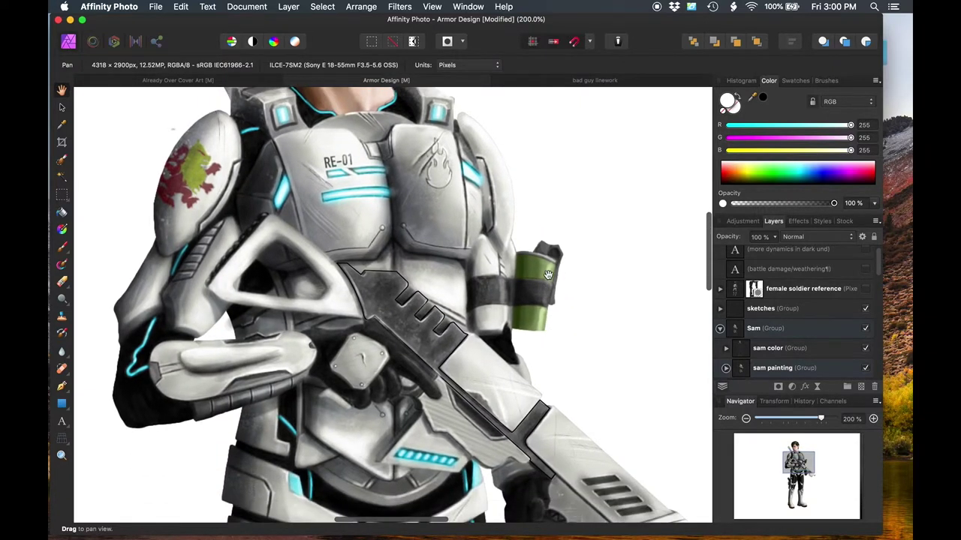
pyautogui.scroll(-5, 548, 275)
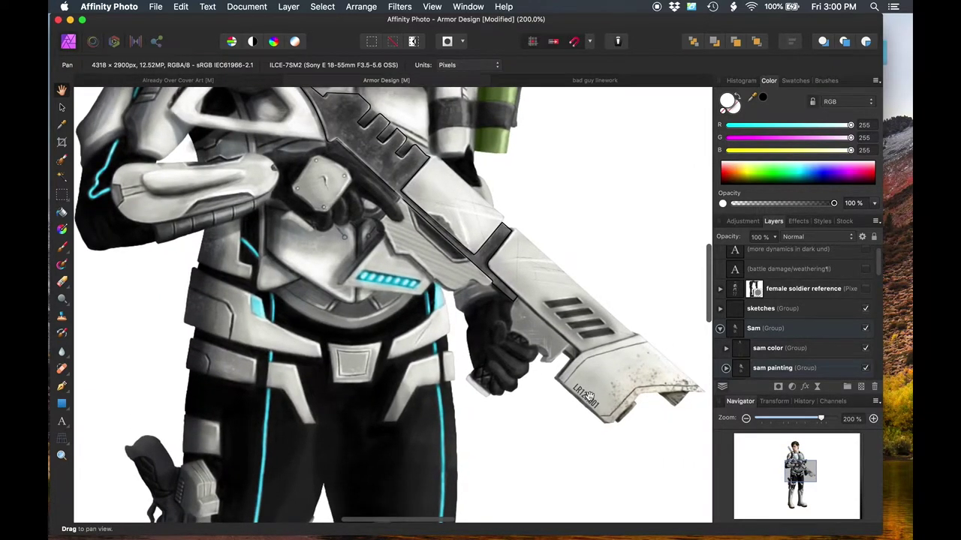
pyautogui.scroll(1, 576, 396)
pyautogui.scroll(-1, 575, 396)
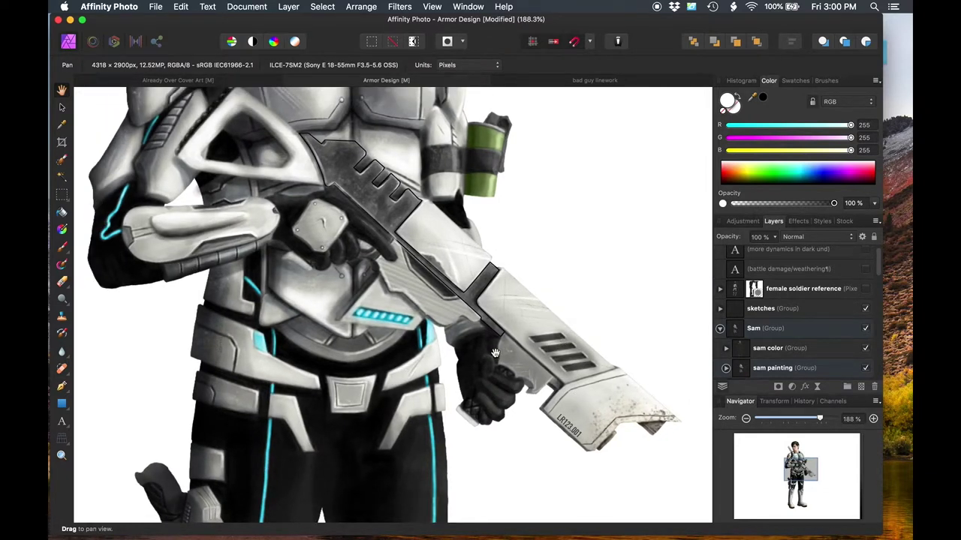
pyautogui.scroll(-3, 559, 328)
pyautogui.scroll(-10, 575, 353)
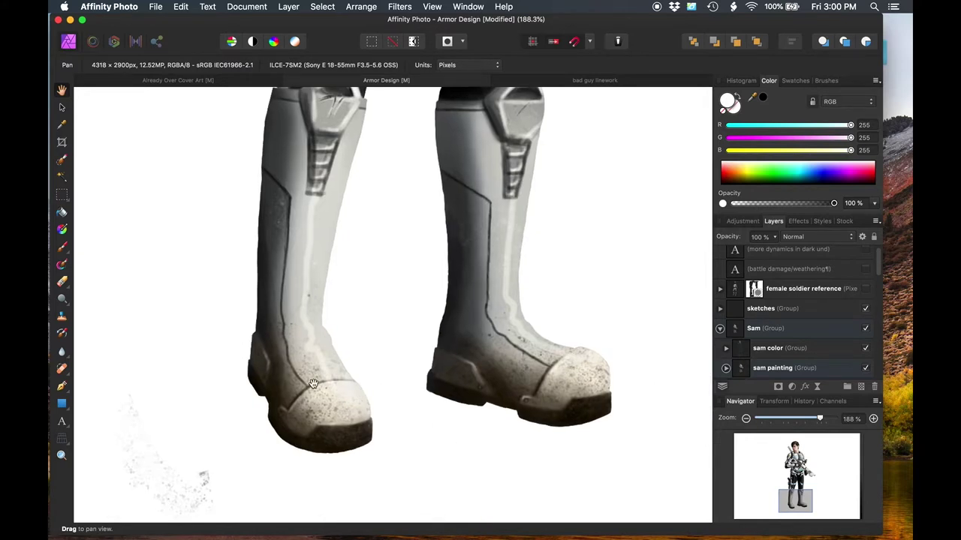
pyautogui.scroll(8, 313, 383)
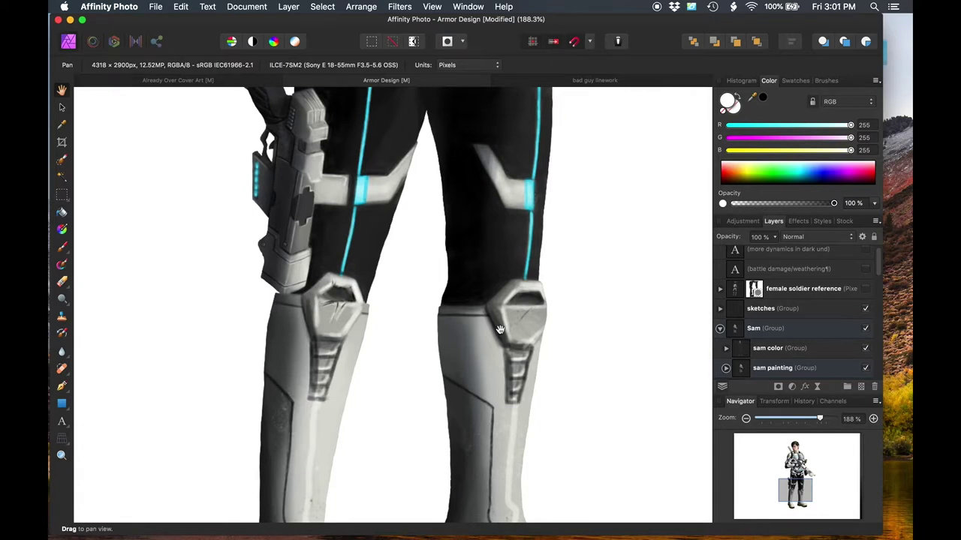
pyautogui.press('super+minus')
pyautogui.scroll(5, 500, 330)
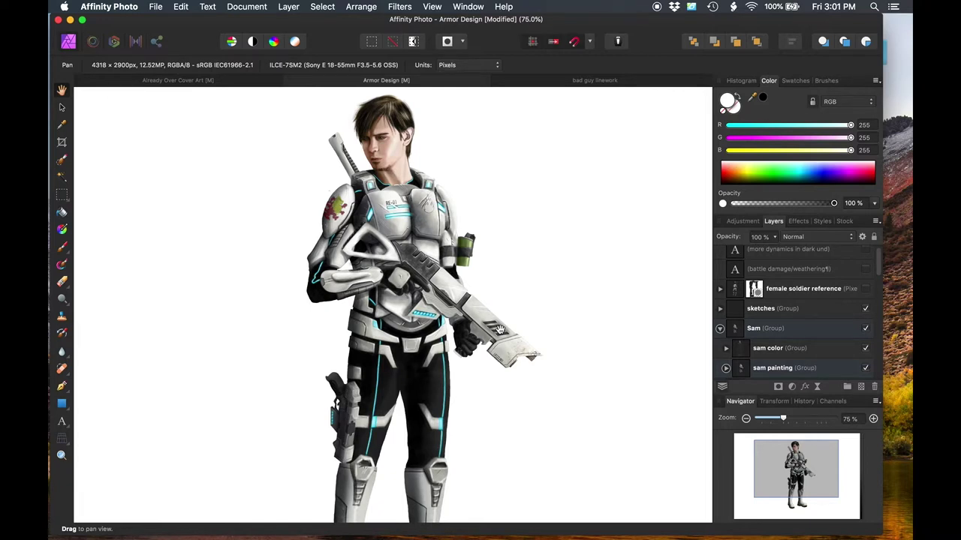
# Hide the reaper painting's monster color group, compare with Already Over Cover Art, then return
pyautogui.click(612, 80)
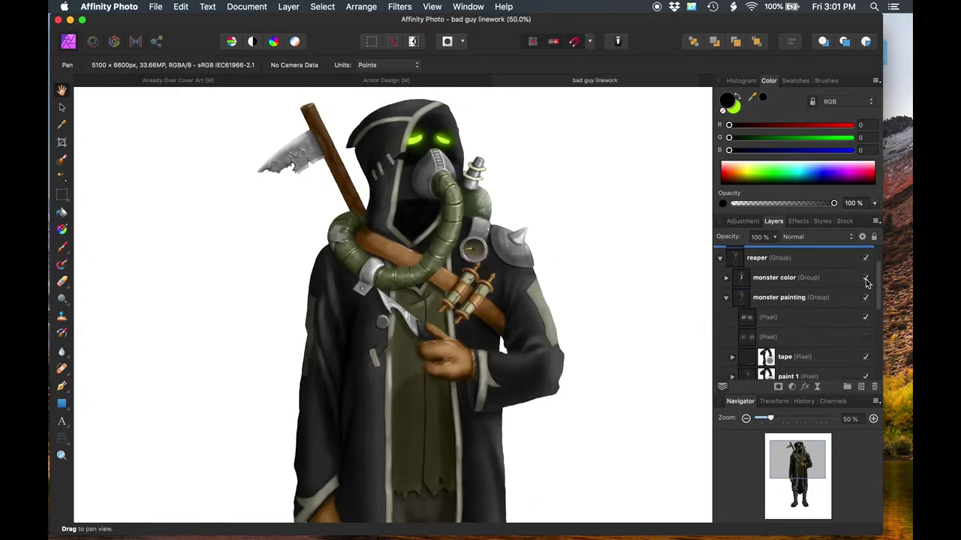
pyautogui.click(866, 277)
pyautogui.scroll(-3, 667, 273)
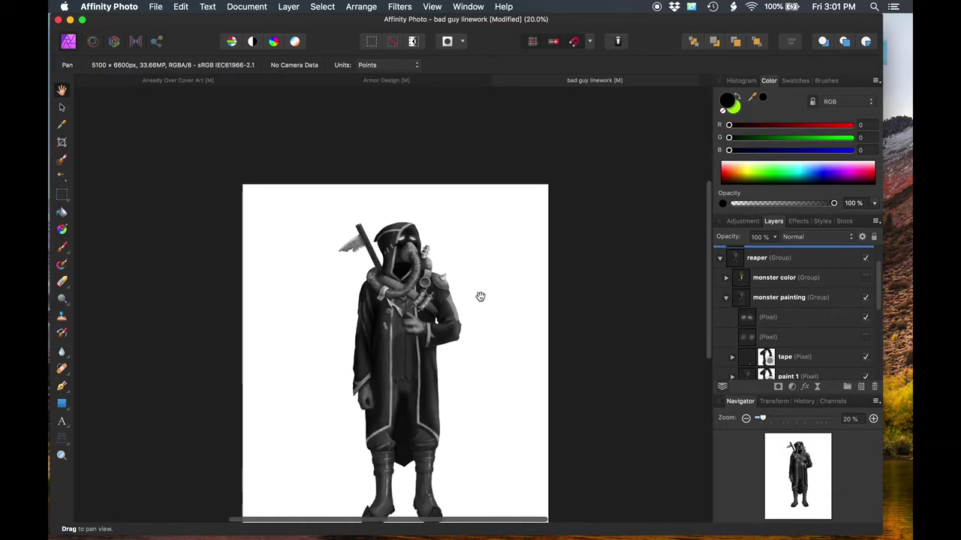
pyautogui.scroll(-2, 481, 296)
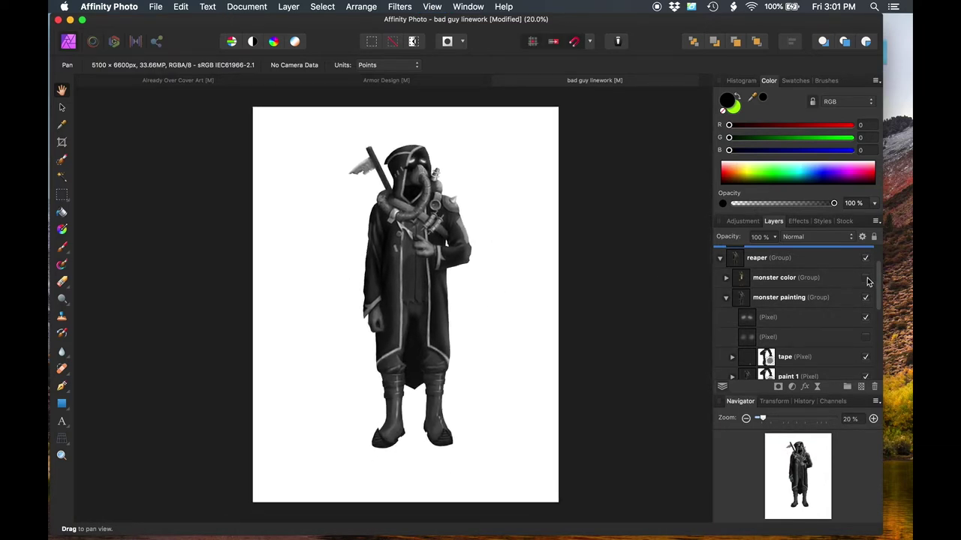
pyautogui.click(151, 81)
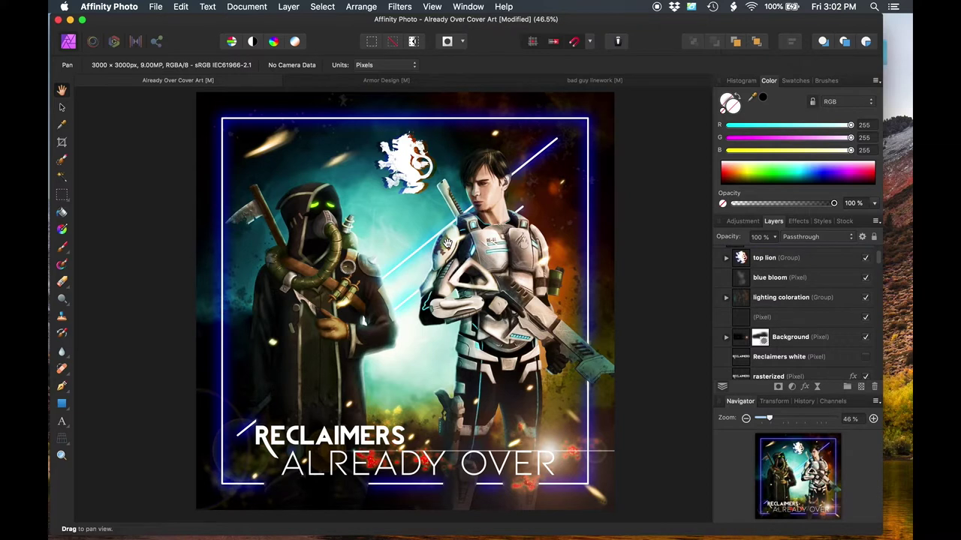
pyautogui.click(571, 82)
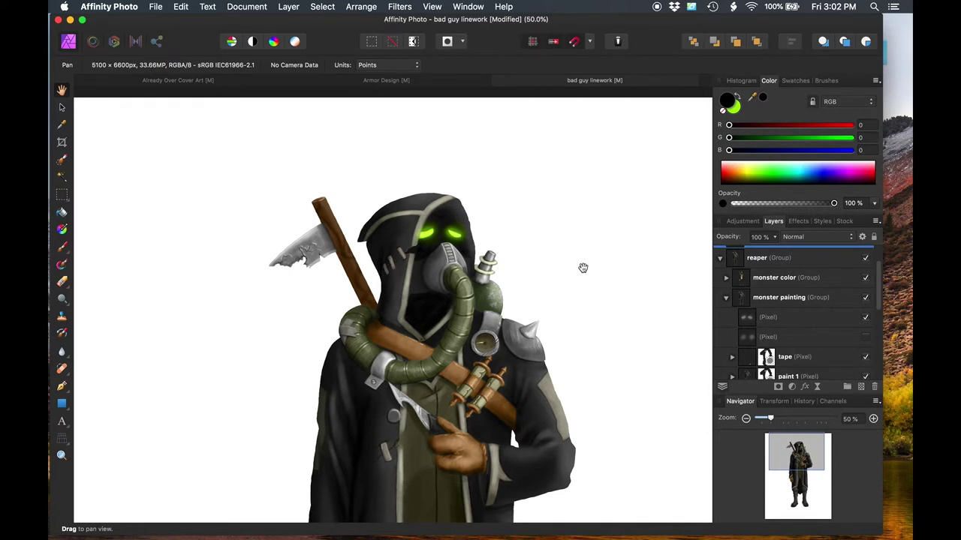
pyautogui.scroll(-5, 582, 268)
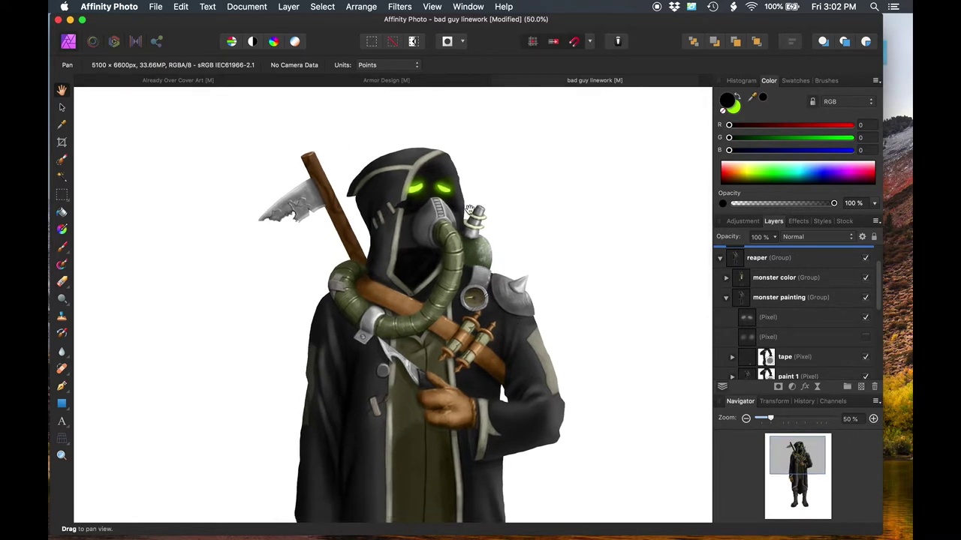
pyautogui.scroll(-3, 465, 480)
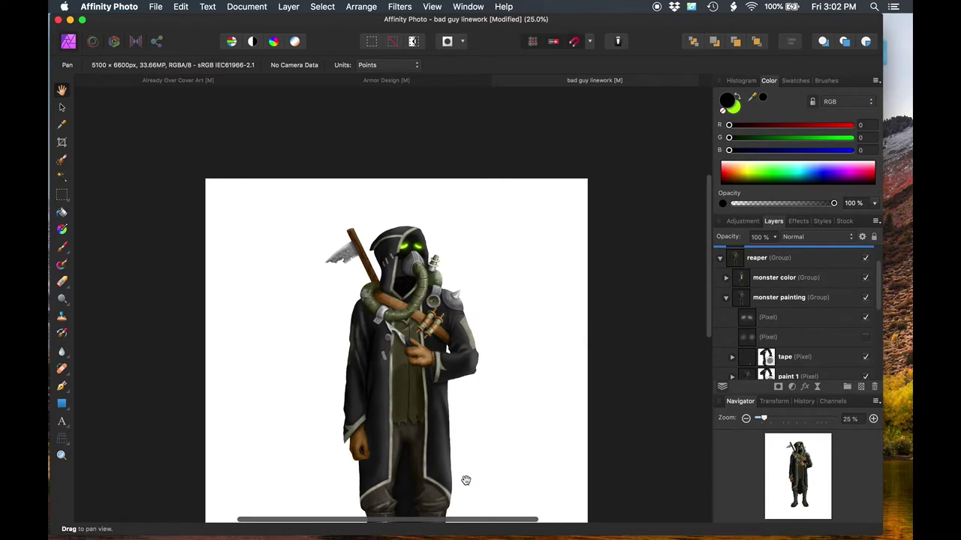
pyautogui.scroll(3, 405, 321)
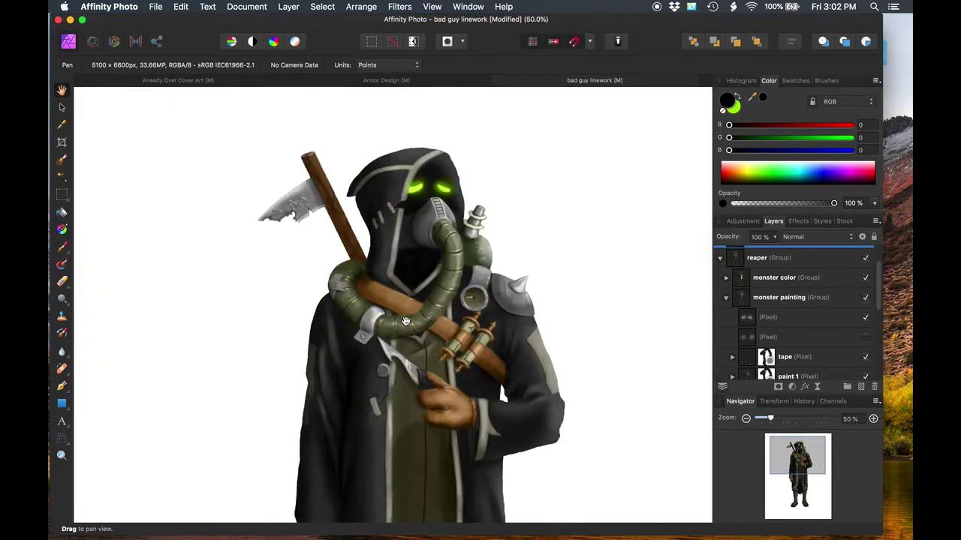
pyautogui.click(206, 81)
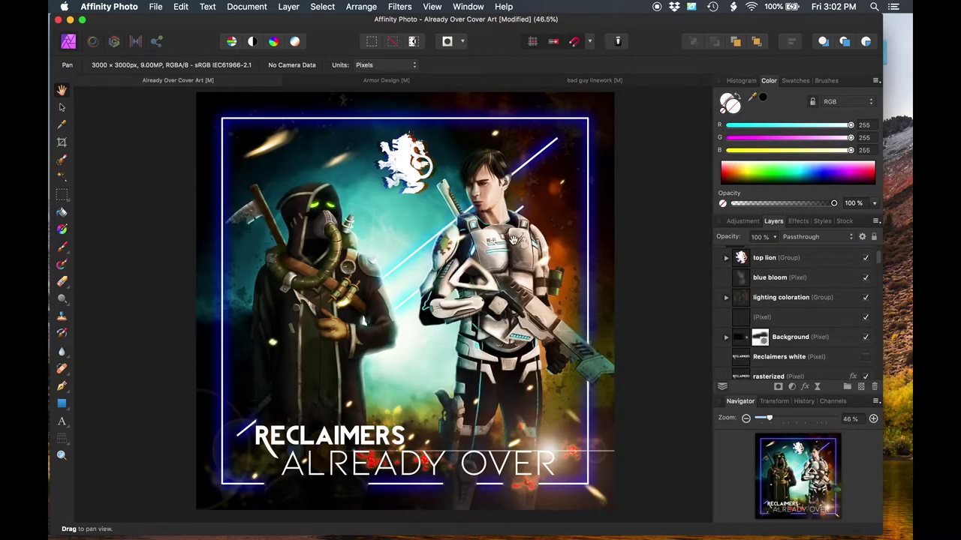
pyautogui.click(560, 84)
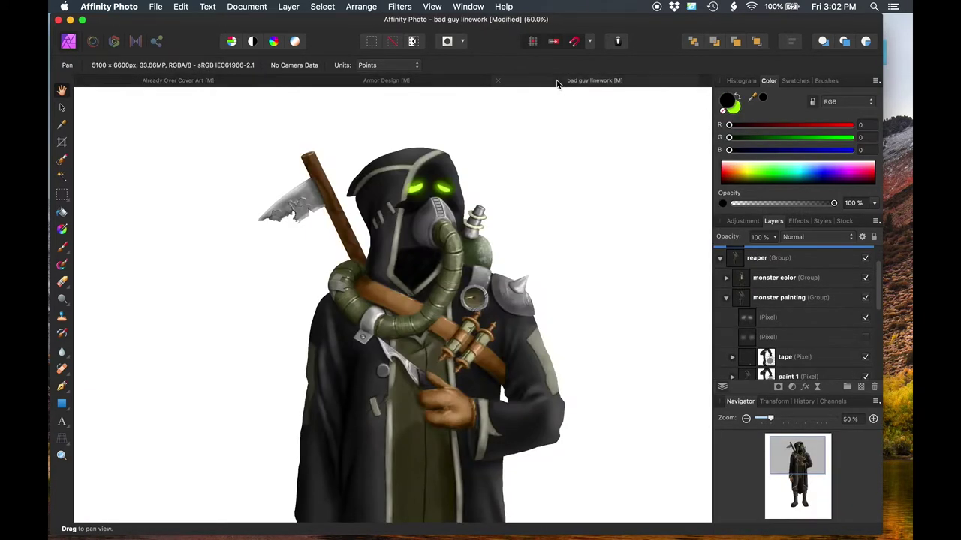
pyautogui.scroll(-2, 532, 182)
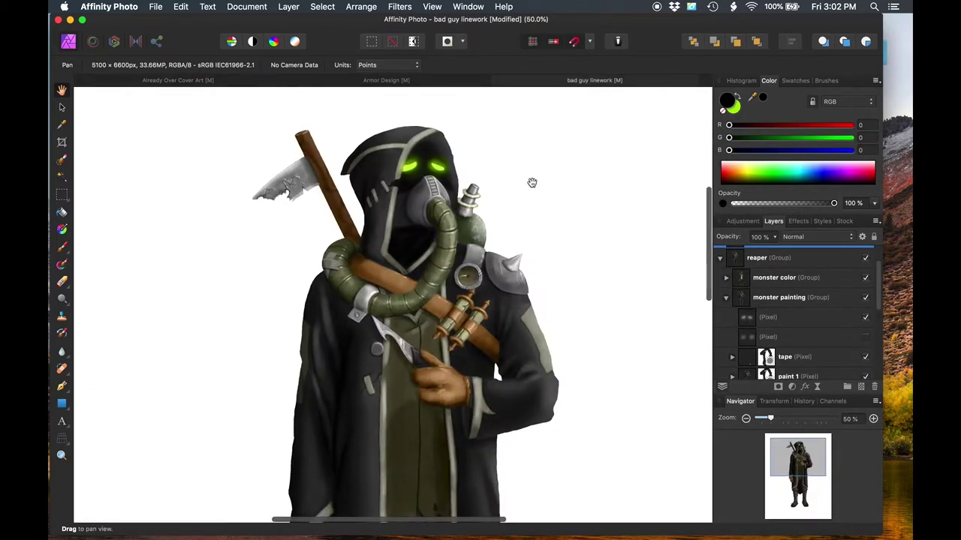
pyautogui.scroll(-5, 438, 383)
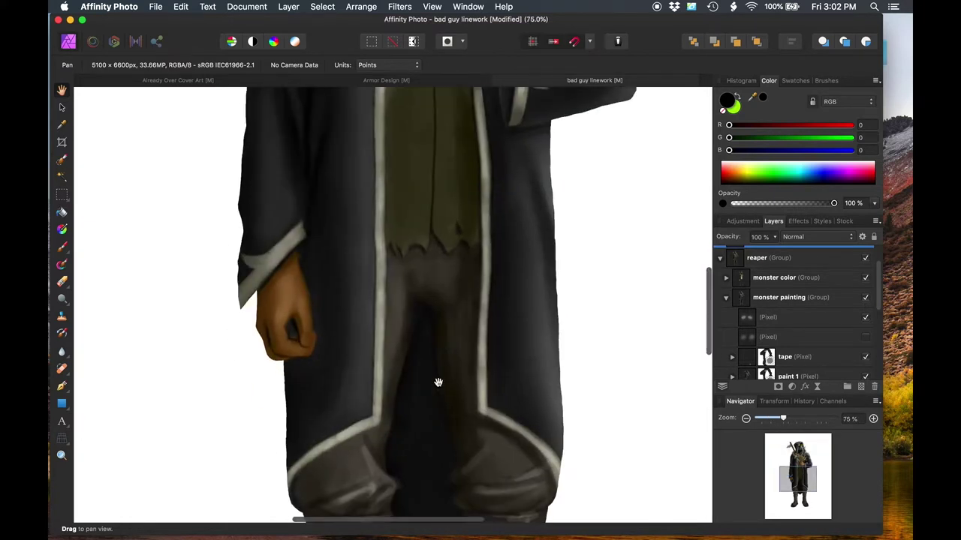
pyautogui.scroll(5, 439, 382)
pyautogui.scroll(5, 438, 383)
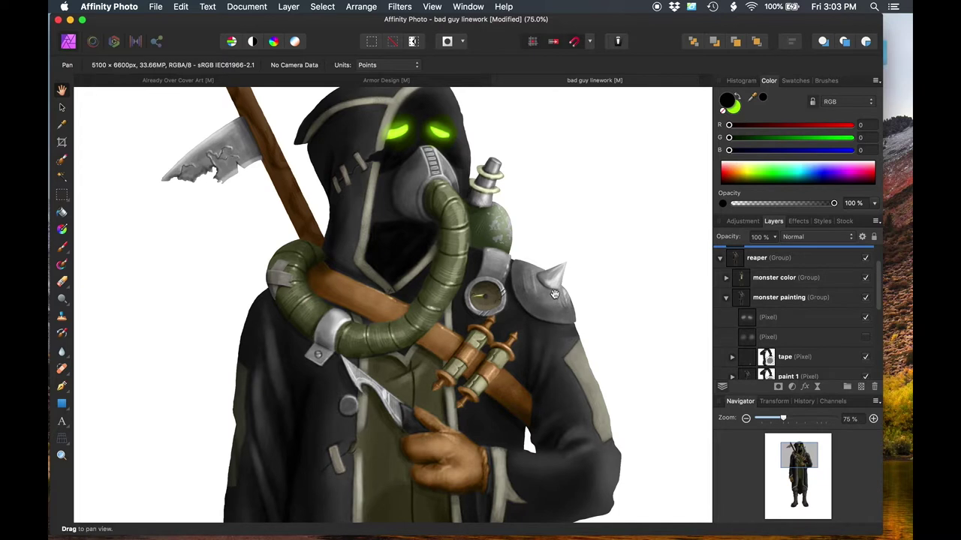
pyautogui.press('super+minus')
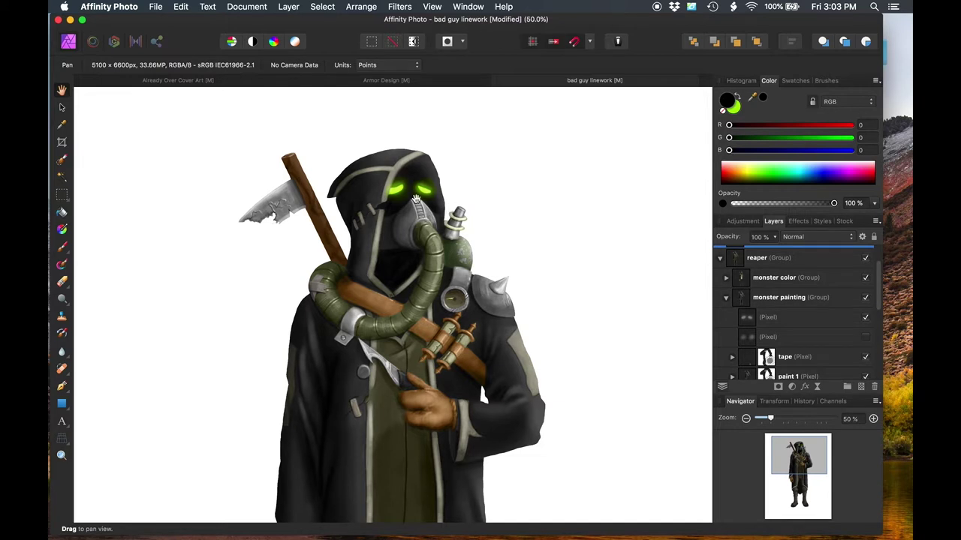
pyautogui.click(175, 80)
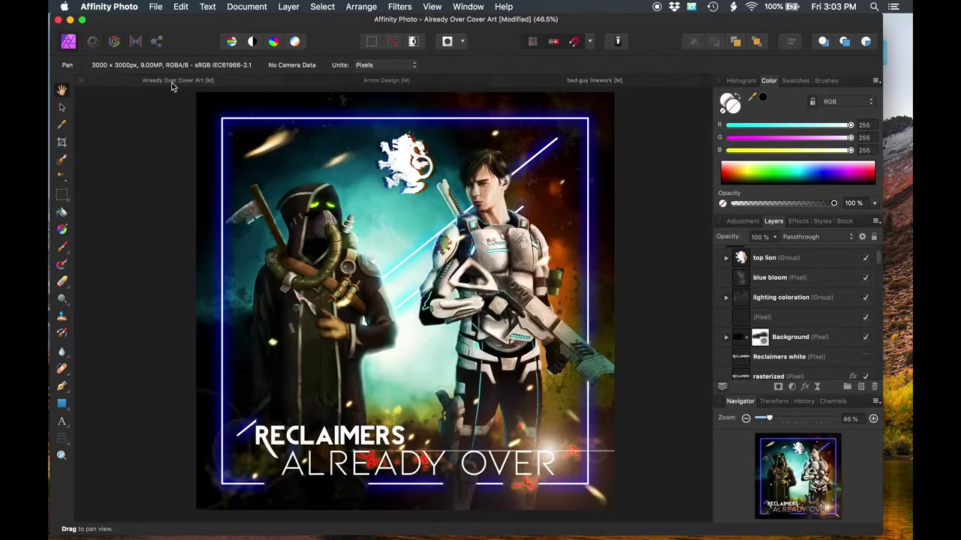
pyautogui.click(574, 84)
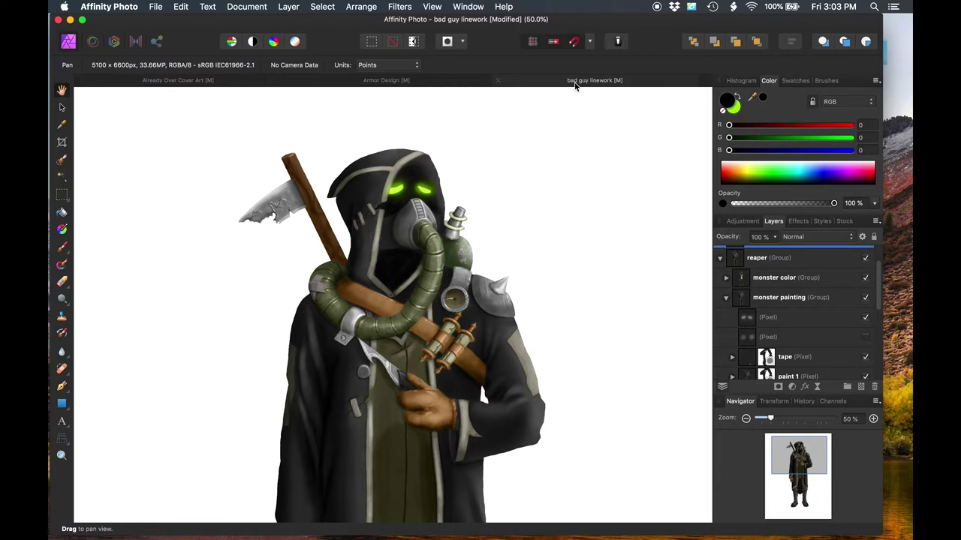
pyautogui.press('super+plus')
pyautogui.press('super+plus')
pyautogui.press('super+plus')
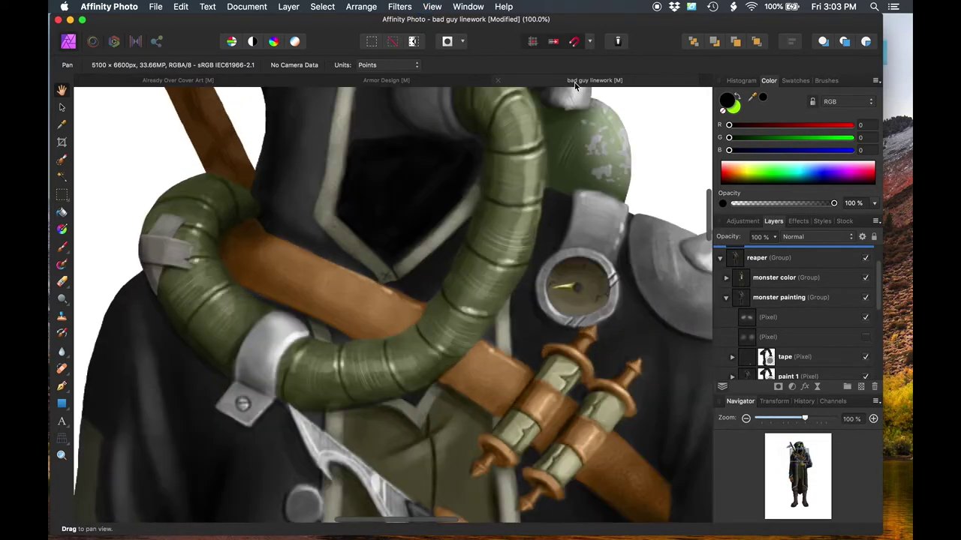
pyautogui.scroll(5, 441, 112)
pyautogui.hscroll(4, 441, 112)
pyautogui.scroll(2, 440, 112)
pyautogui.hscroll(2, 440, 112)
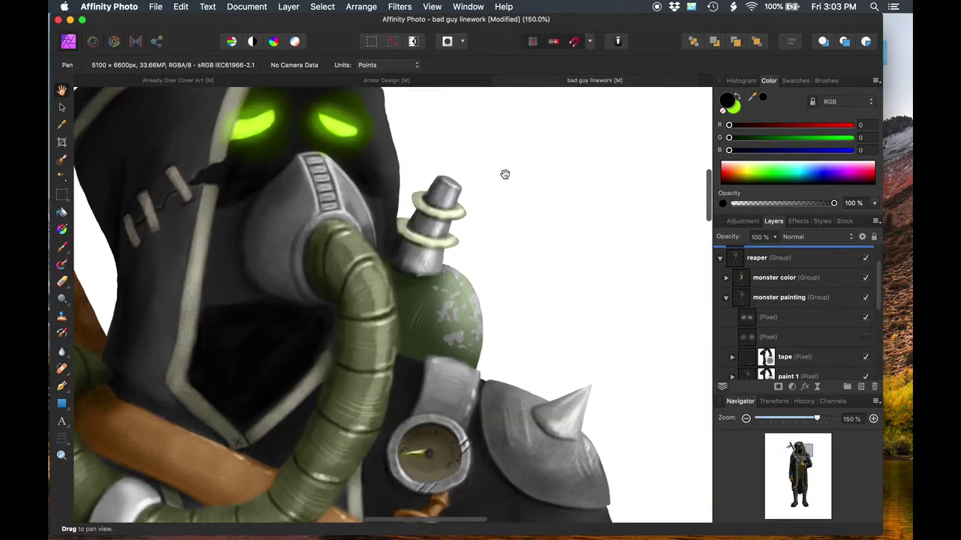
pyautogui.scroll(-10, 422, 452)
pyautogui.hscroll(-10, 422, 452)
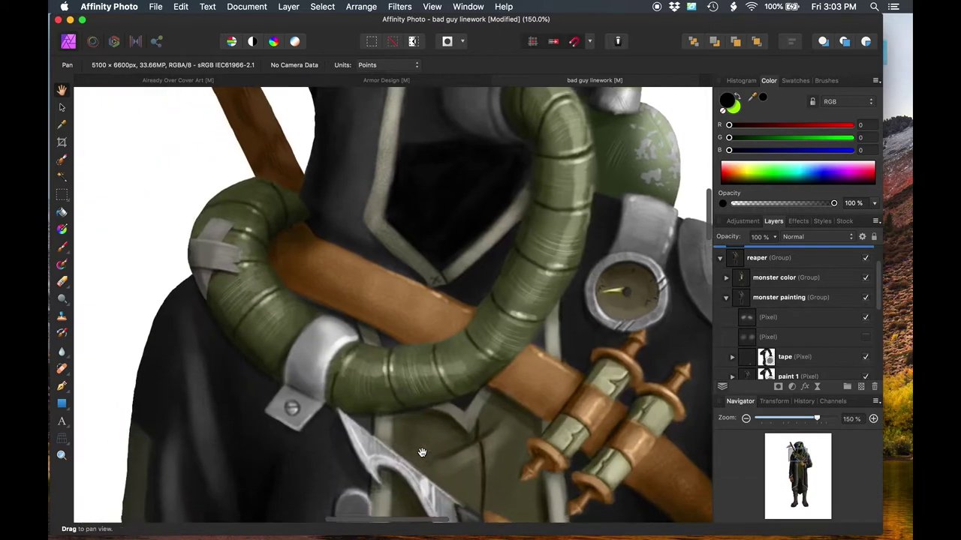
pyautogui.scroll(13, 536, 231)
pyautogui.hscroll(4, 536, 232)
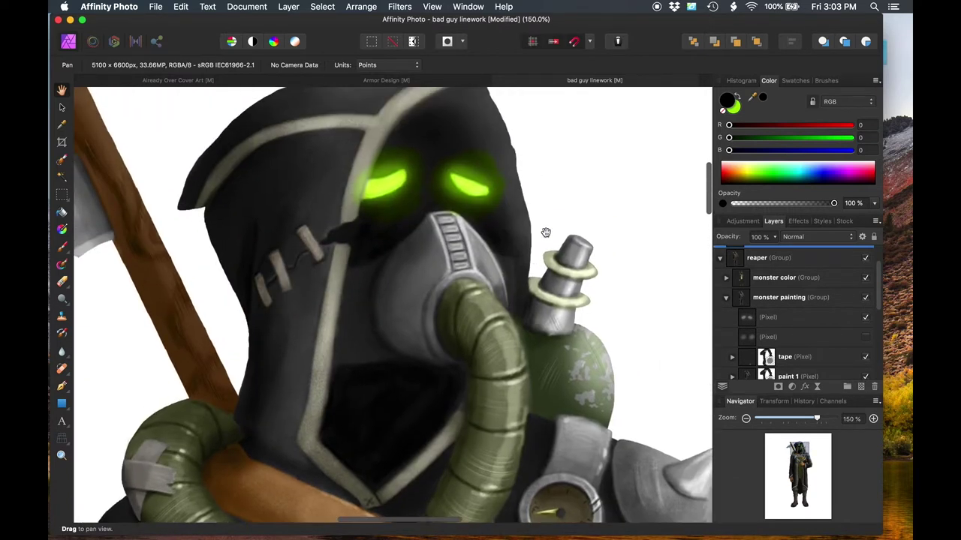
pyautogui.scroll(-6, 546, 231)
pyautogui.hscroll(-1, 546, 232)
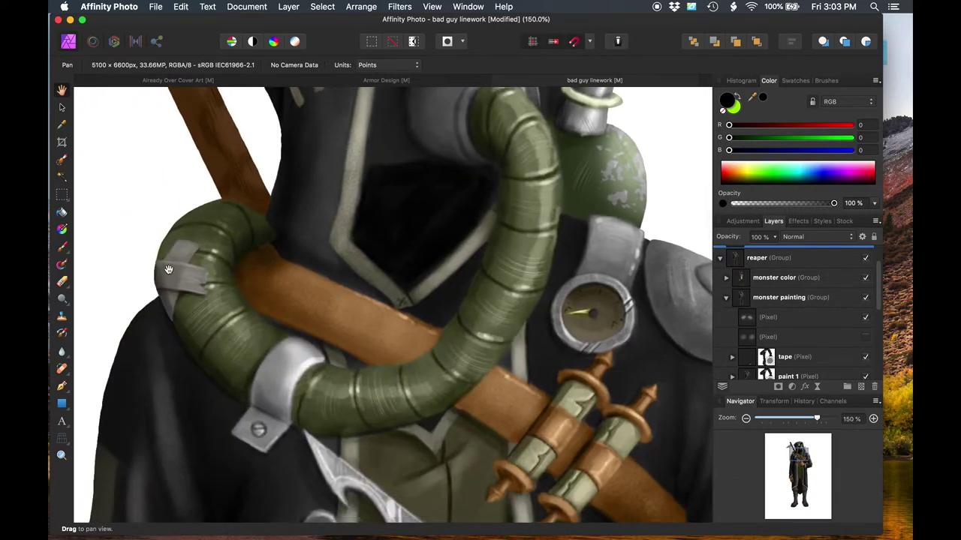
pyautogui.press('super+minus')
pyautogui.press('super+minus')
pyautogui.scroll(2, 306, 396)
pyautogui.hscroll(1, 307, 397)
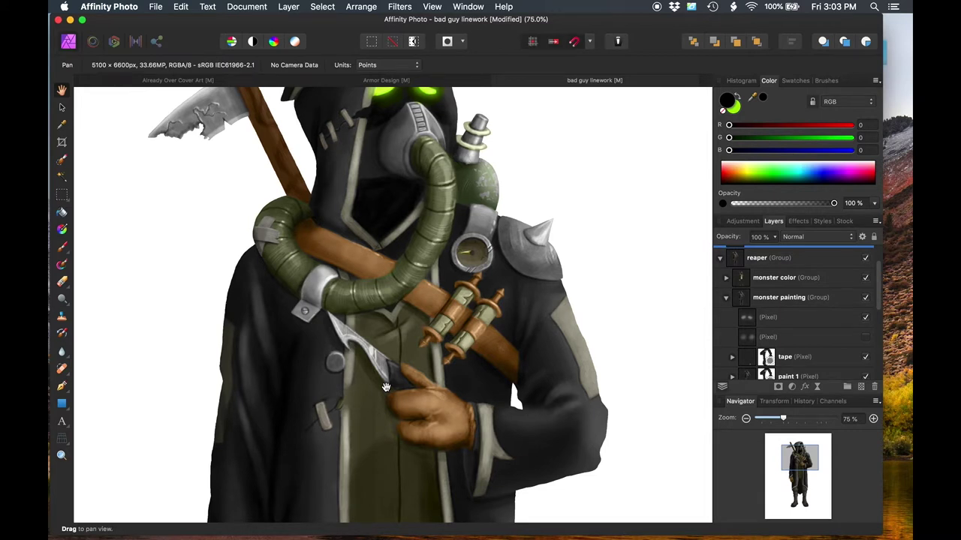
pyautogui.scroll(3, 385, 387)
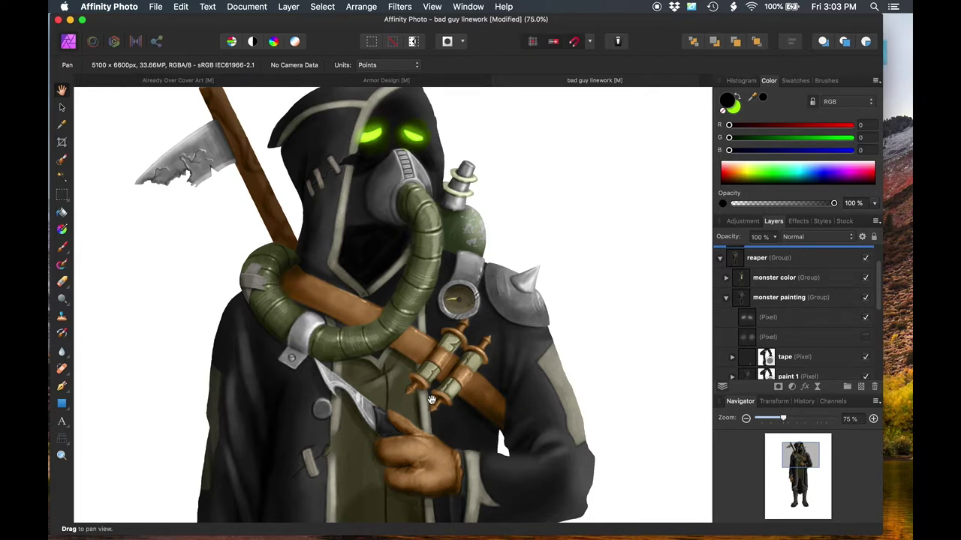
pyautogui.moveTo(488, 527)
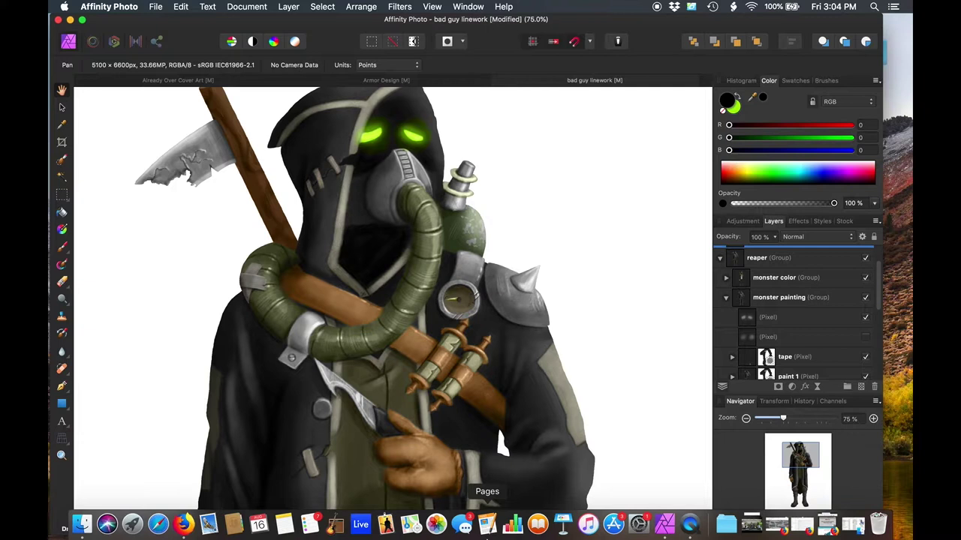
# Zoom to 100% on the reaper's hood, pan down the coat, zoom out, then show the cover art
pyautogui.press('super+1')
pyautogui.scroll(3, 341, 226)
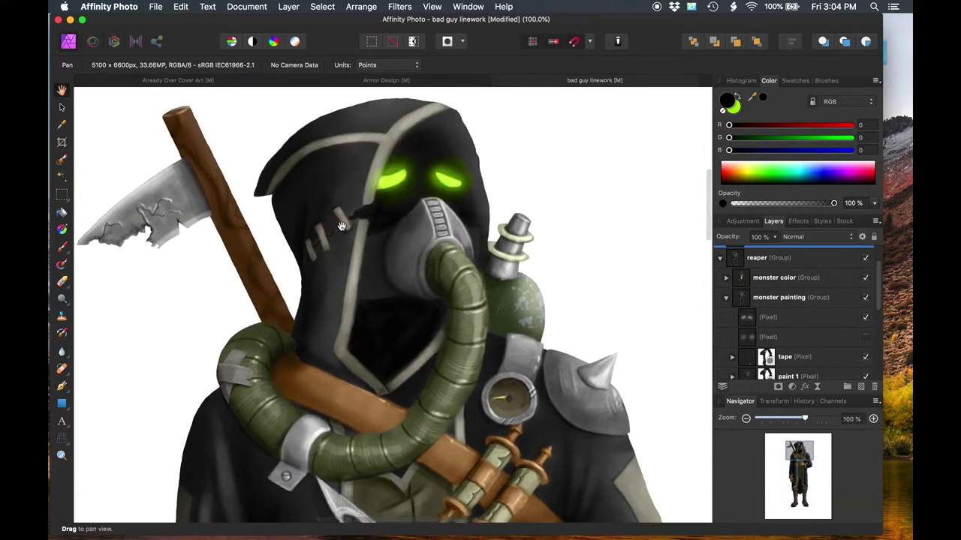
pyautogui.scroll(-5, 322, 250)
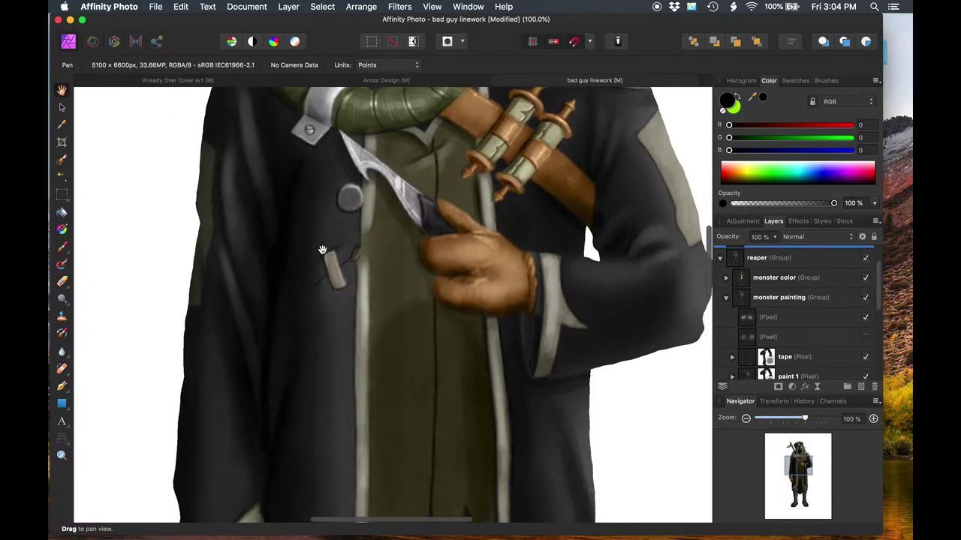
pyautogui.scroll(-5, 321, 334)
pyautogui.press('super+minus')
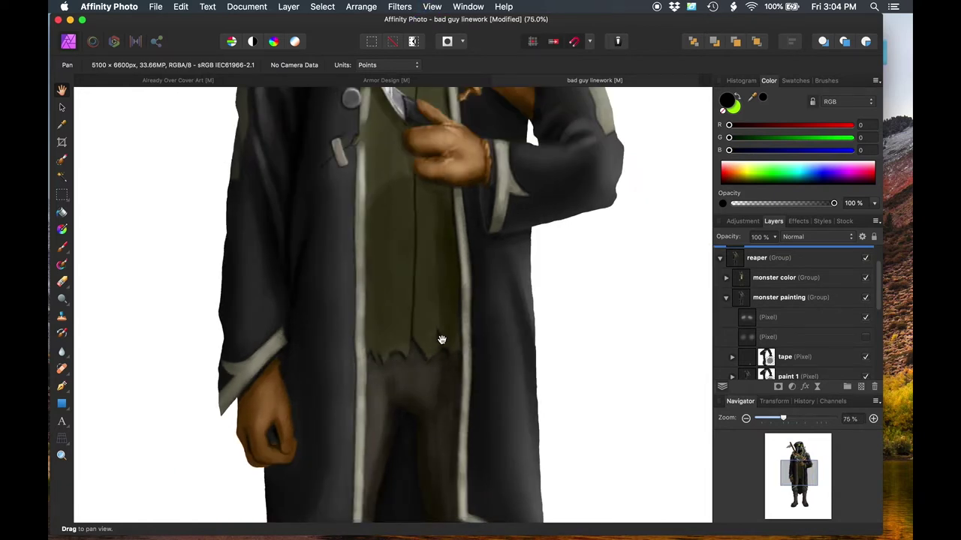
pyautogui.scroll(-6, 432, 367)
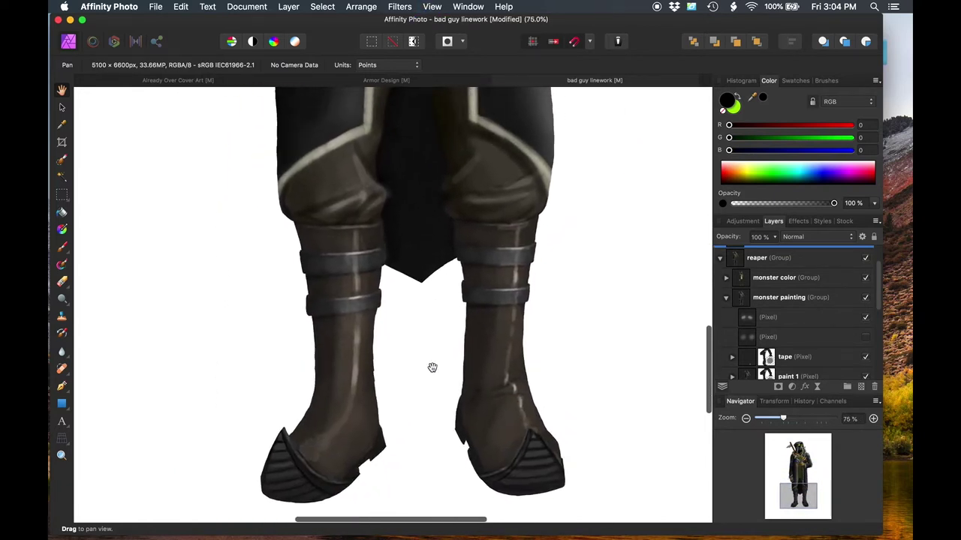
pyautogui.scroll(1, 432, 367)
pyautogui.press('super+minus')
pyautogui.press('super+minus')
pyautogui.press('super+minus')
pyautogui.scroll(2, 432, 367)
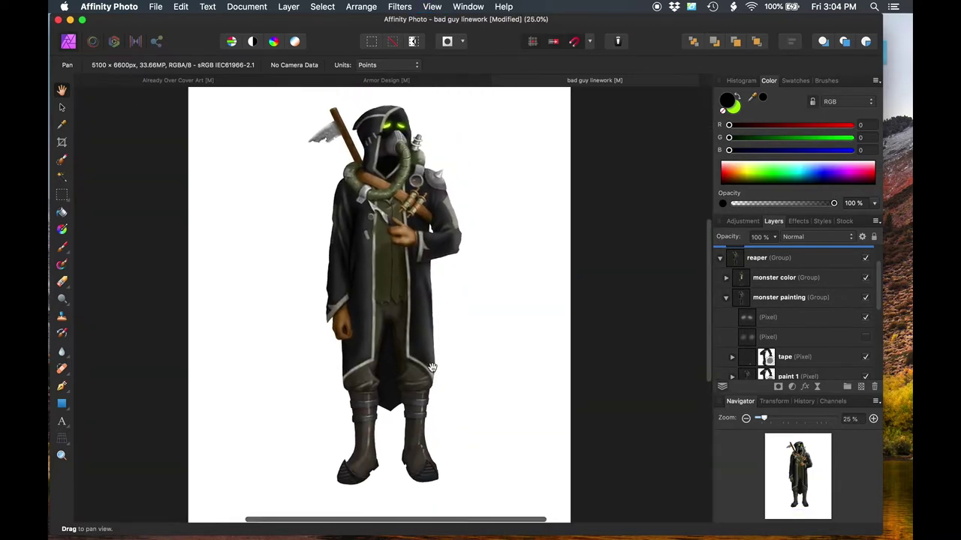
pyautogui.scroll(1, 432, 367)
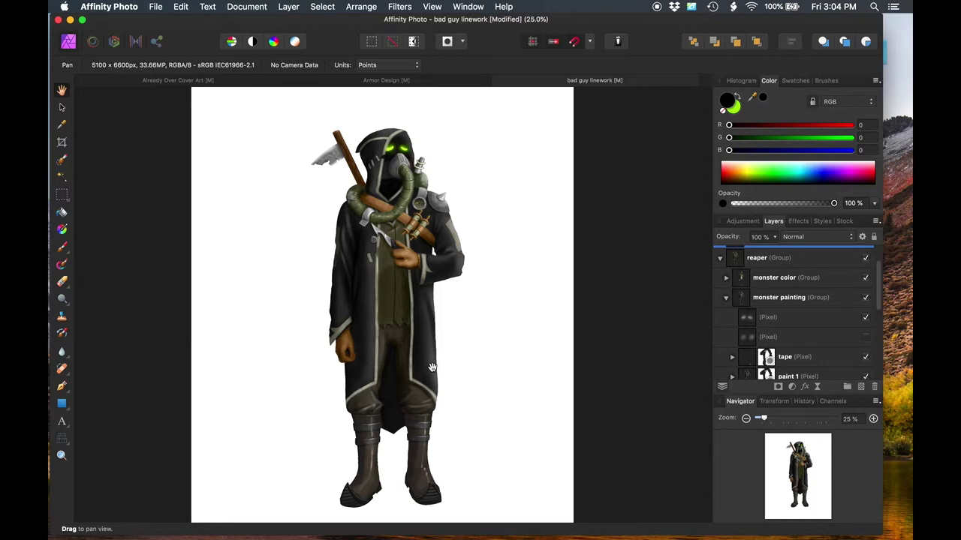
pyautogui.click(183, 80)
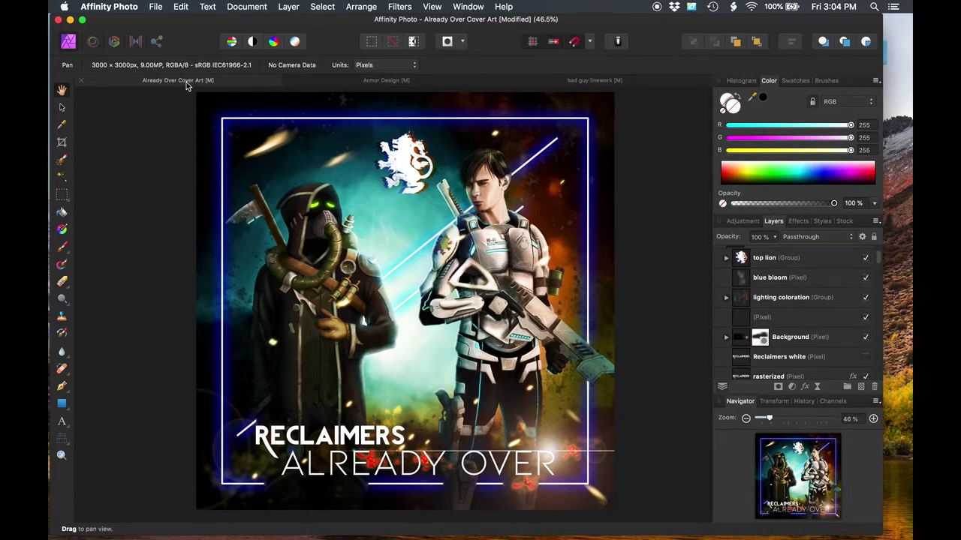
# Preview 'Screen Shot 2019-06-14 at 11.58.00 PM' from the AO Cover screenshots folder in Quick Look
pyautogui.hotkey('ctrl', 'Up')
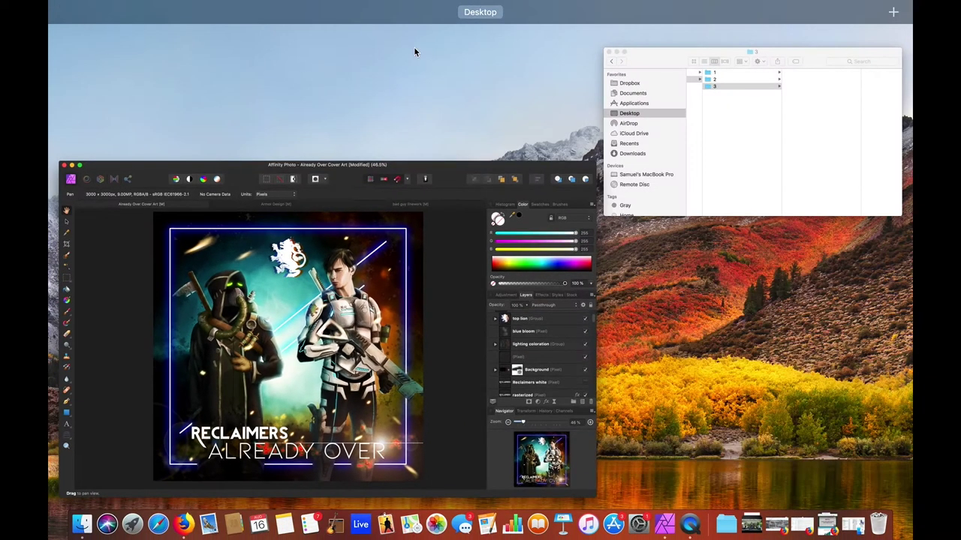
pyautogui.click(855, 530)
pyautogui.click(351, 162)
pyautogui.click(452, 181)
pyautogui.press('space')
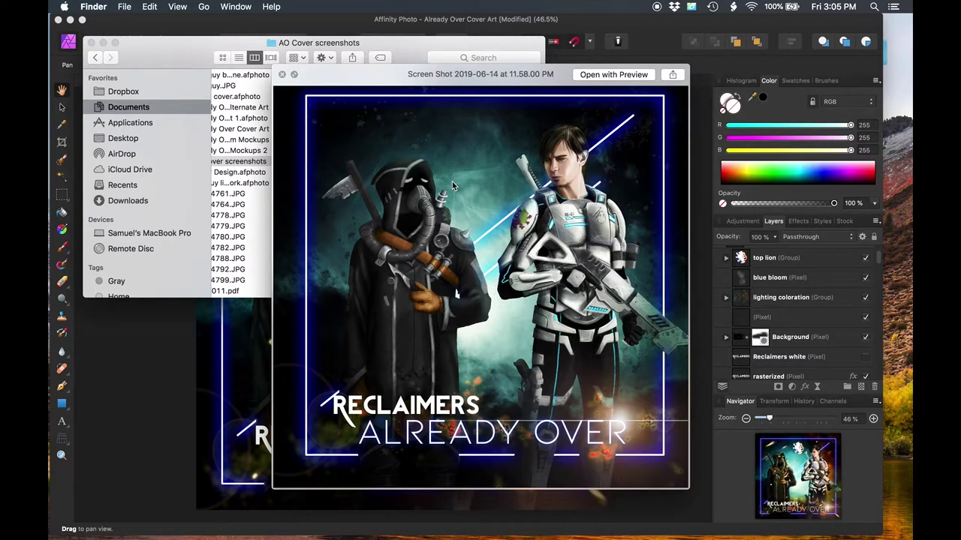
# Step back past the orange version to the blue-white 11.12.03 PM cover screenshot
pyautogui.press('Up')
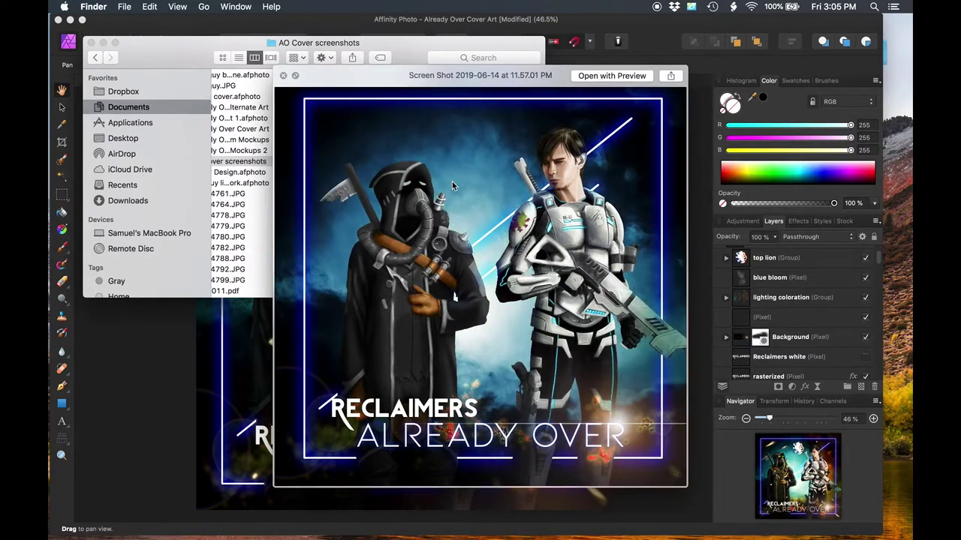
pyautogui.press('Up')
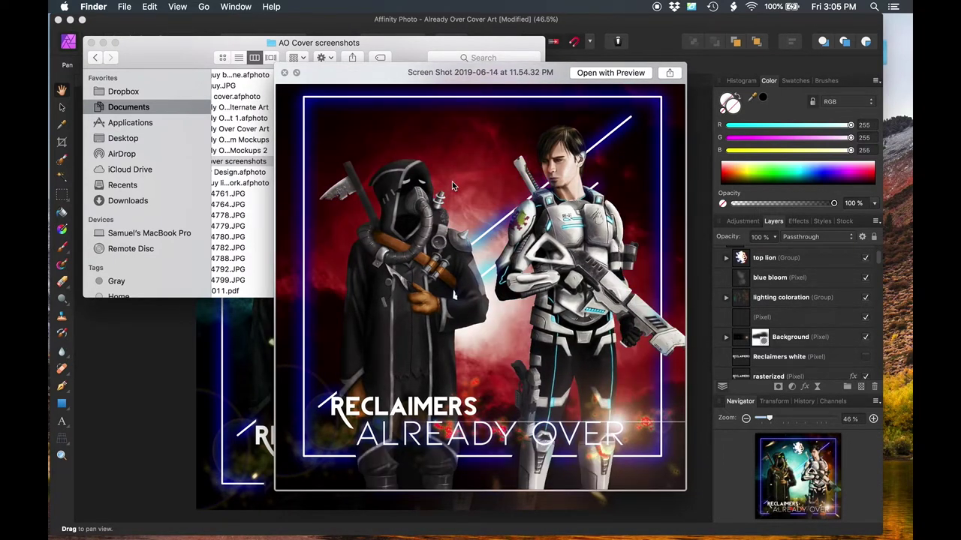
pyautogui.press('Up')
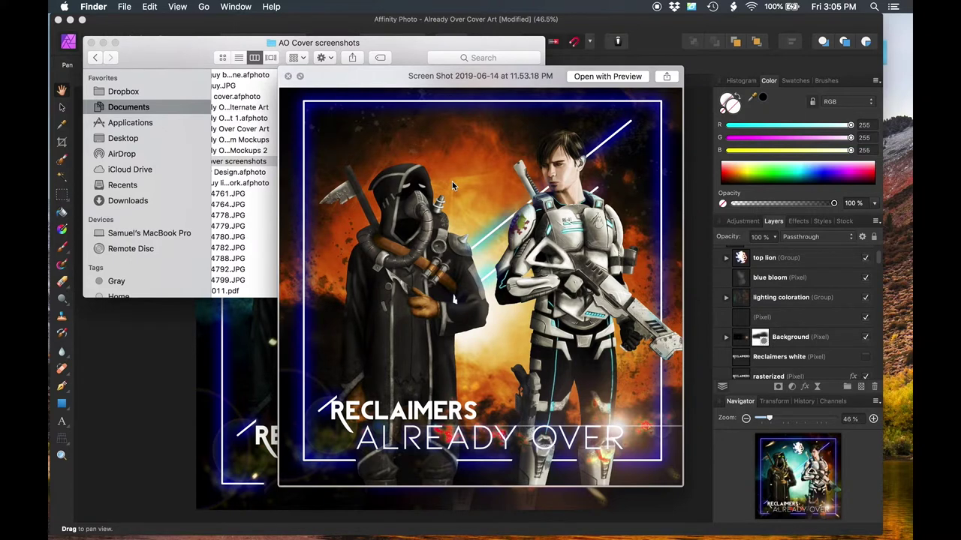
pyautogui.press('Down')
pyautogui.press('Down')
pyautogui.press('Up')
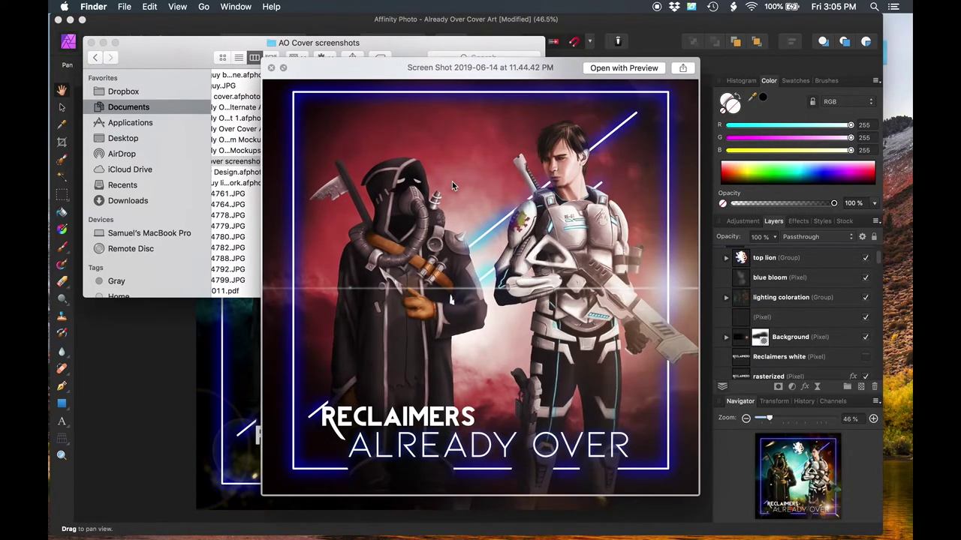
pyautogui.press('Down')
pyautogui.press('Up')
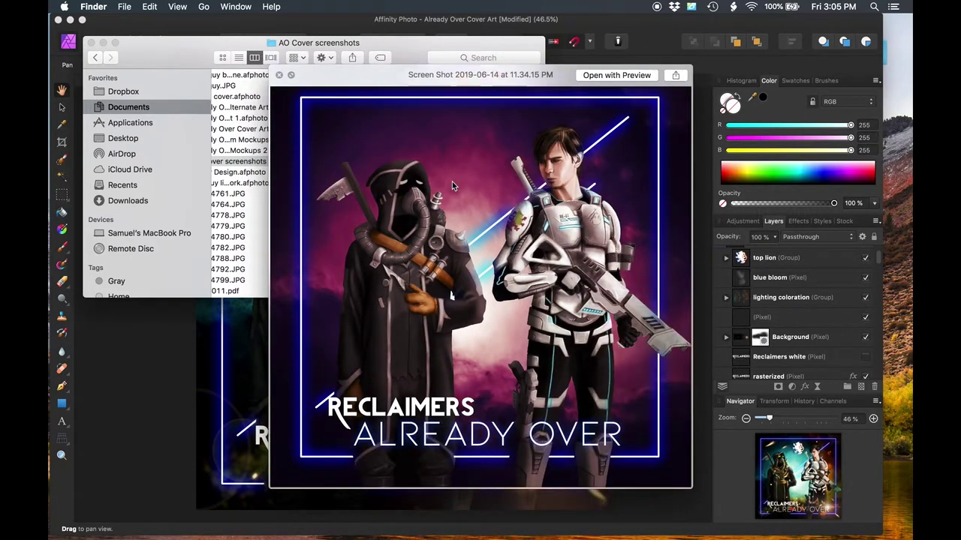
pyautogui.press('Down')
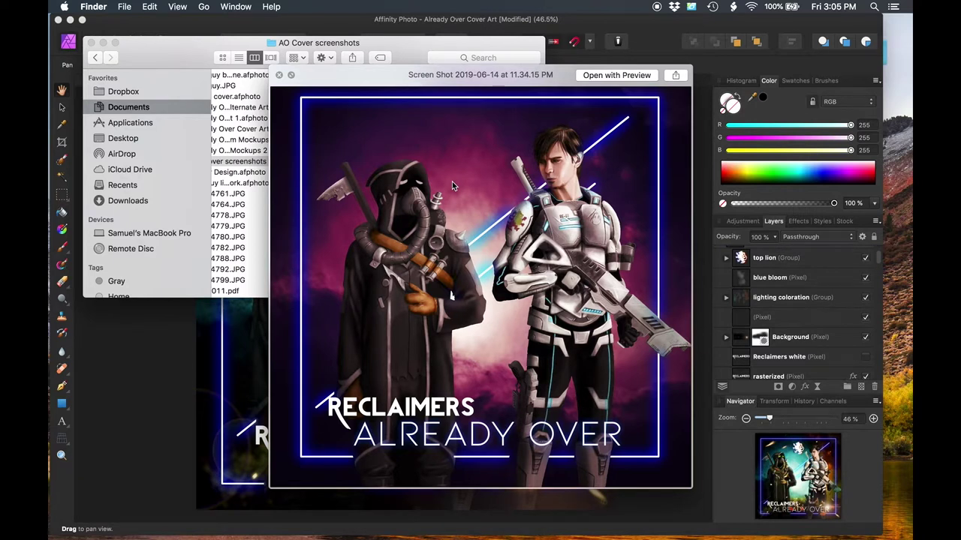
pyautogui.press('Up')
pyautogui.press('Up')
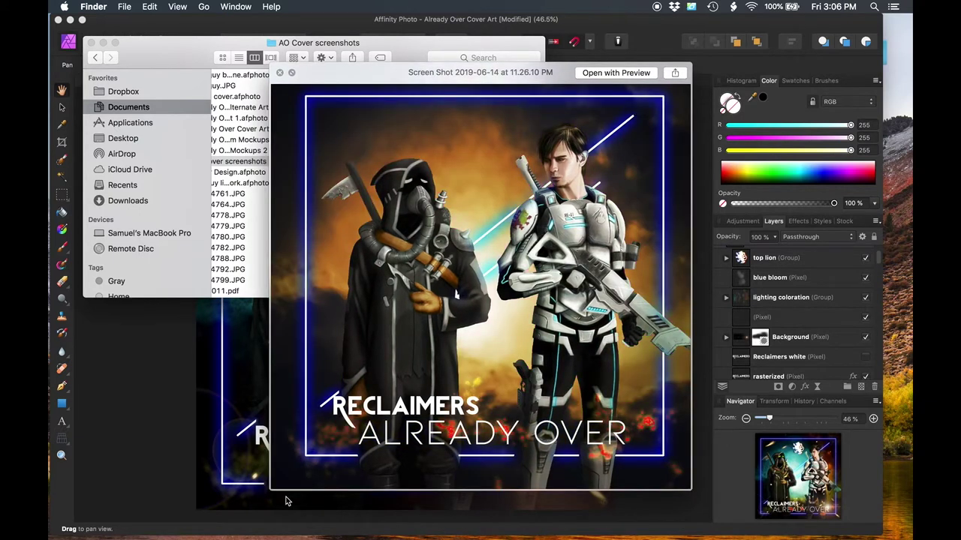
pyautogui.press('Up')
pyautogui.press('Up')
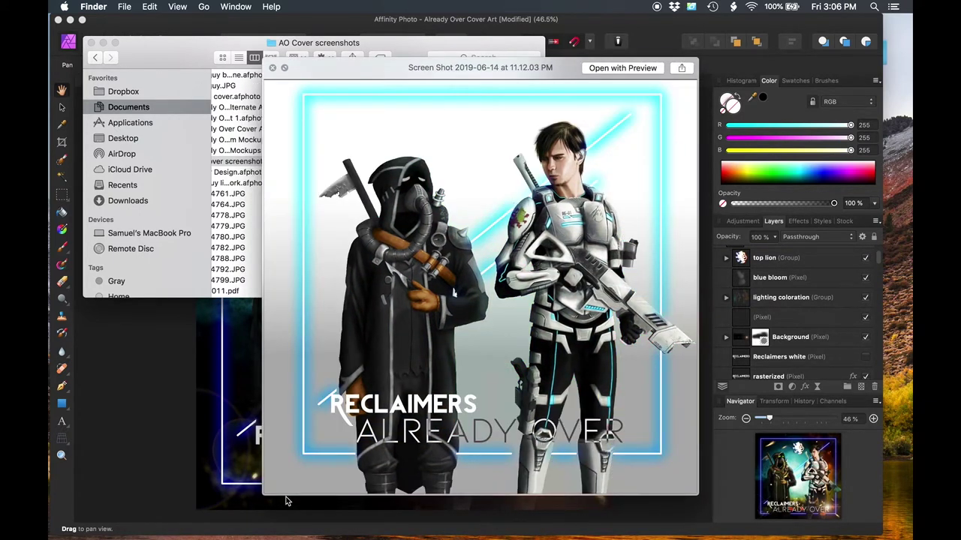
# Advance past the whiter draft to the 6.21.58 PM grayscale soldier painting
pyautogui.press('Up')
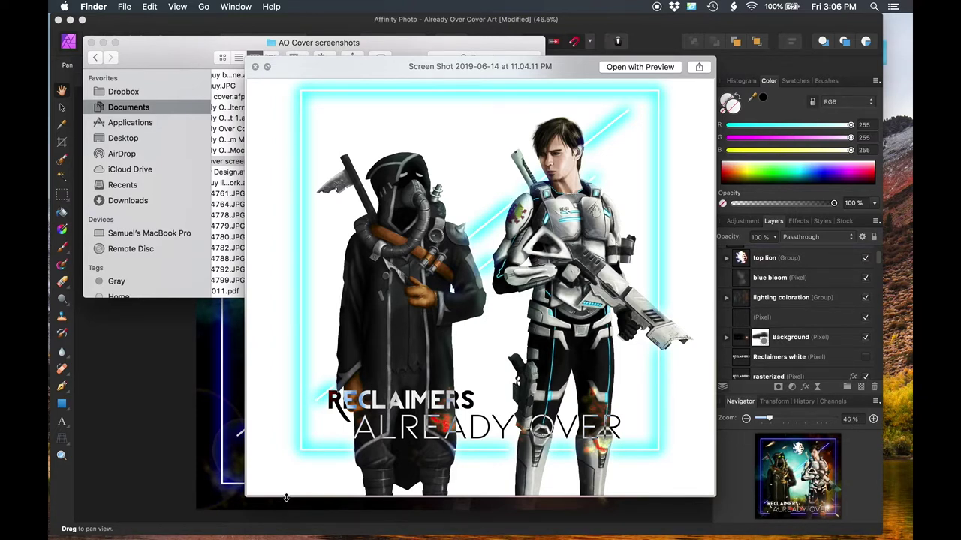
pyautogui.press('Up')
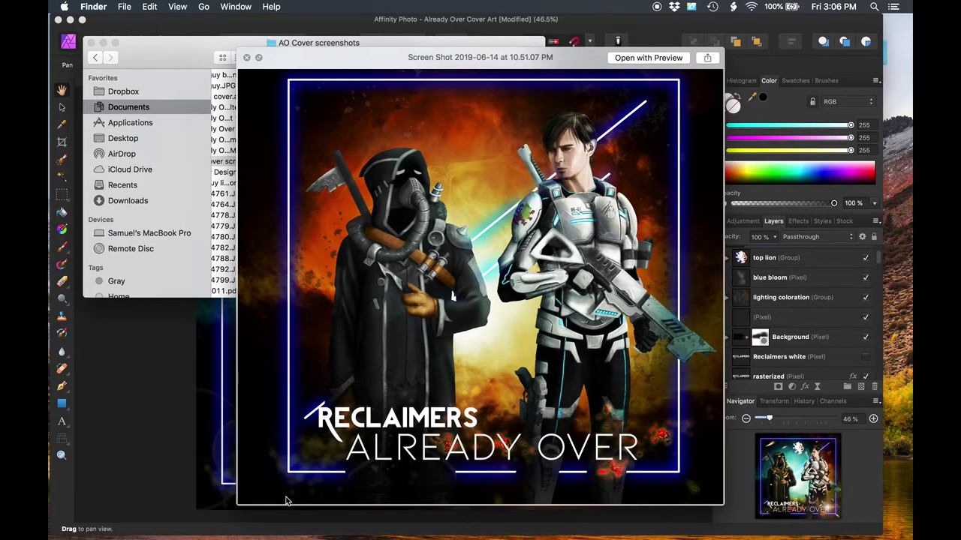
# Step back through older drafts: the green-lit, dark, grayscale soldier and full-colour versions
pyautogui.press('Up')
pyautogui.press('Up')
pyautogui.press('Up')
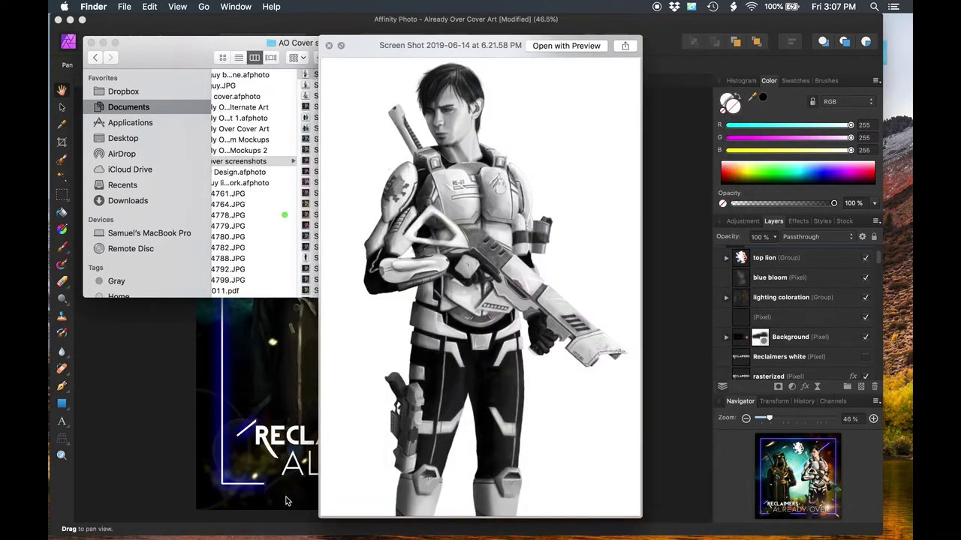
pyautogui.press('Up')
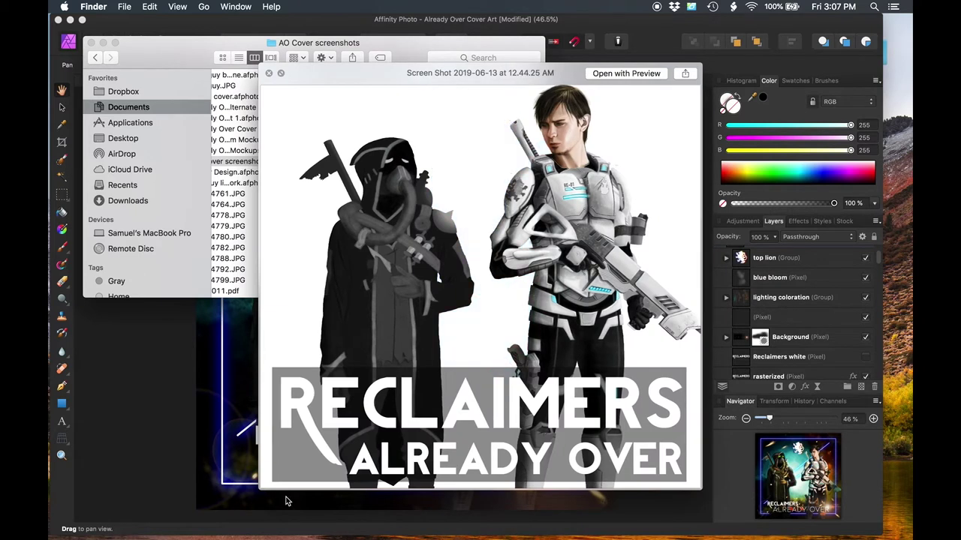
pyautogui.press('Down')
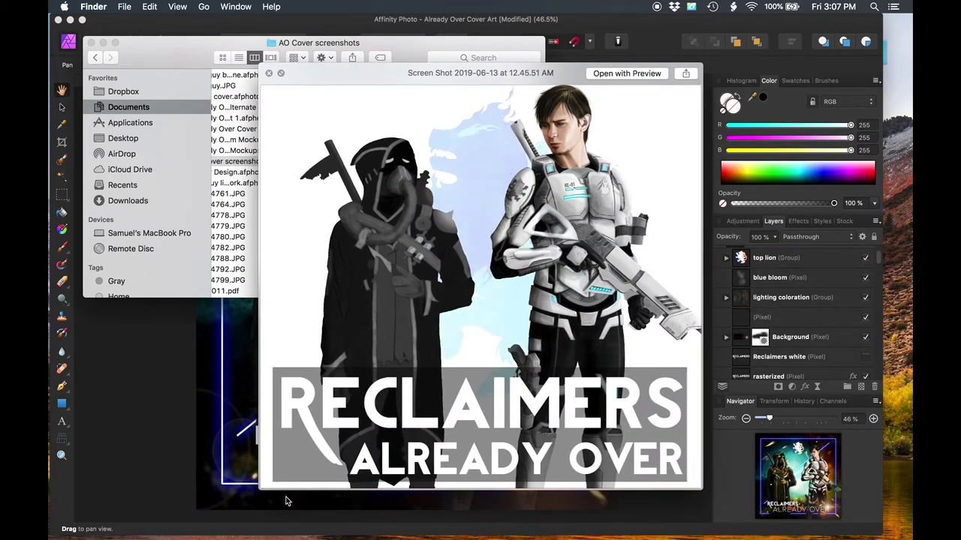
pyautogui.press('Up')
pyautogui.press('Up')
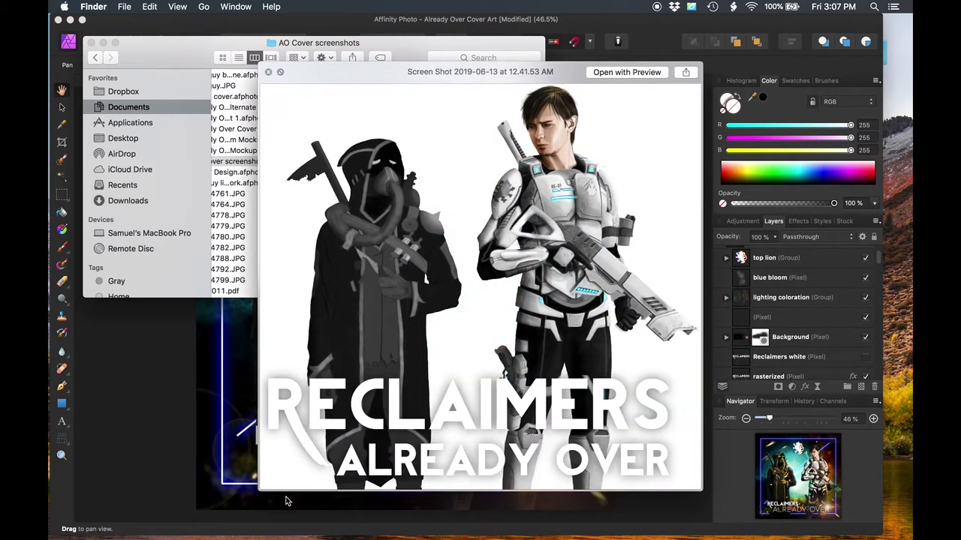
pyautogui.press('Up')
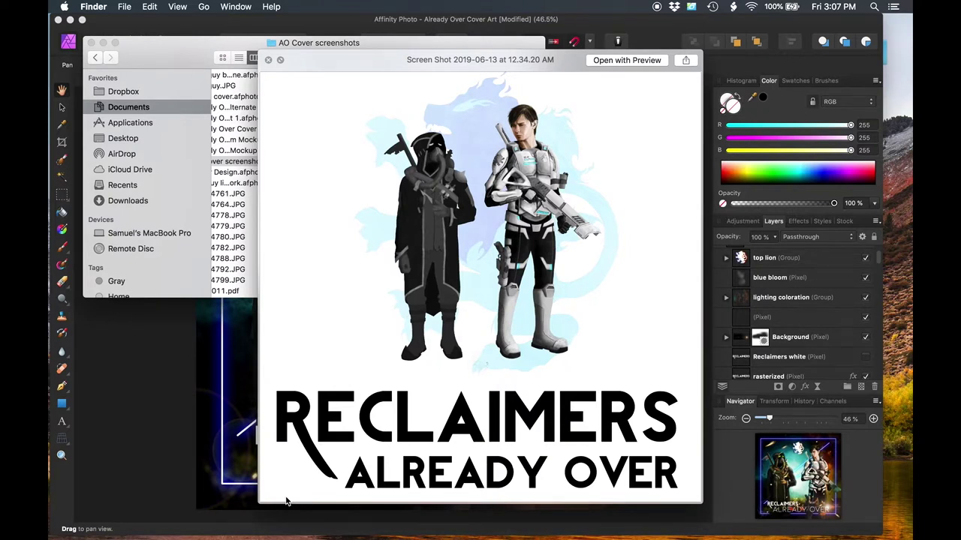
pyautogui.press('Up')
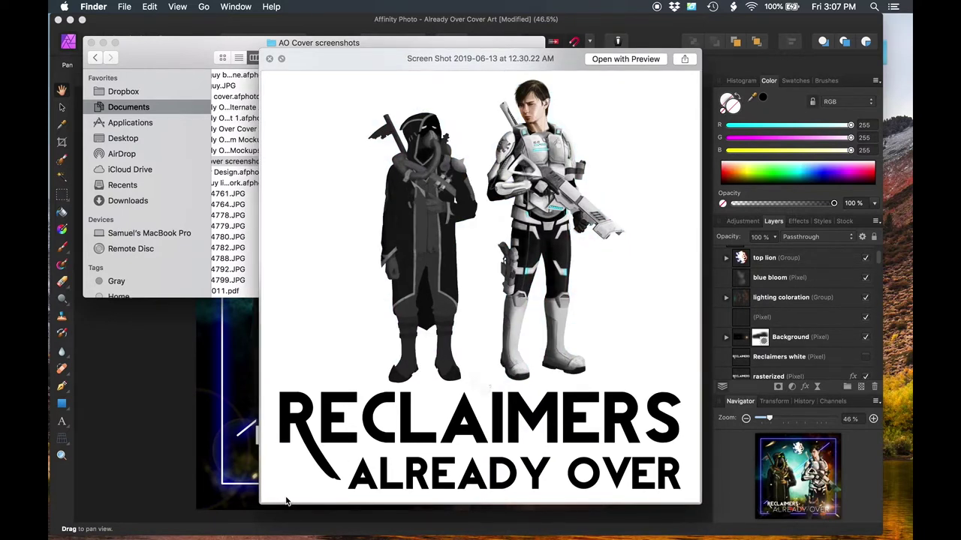
pyautogui.press('Up')
pyautogui.press('Up')
pyautogui.press('Up')
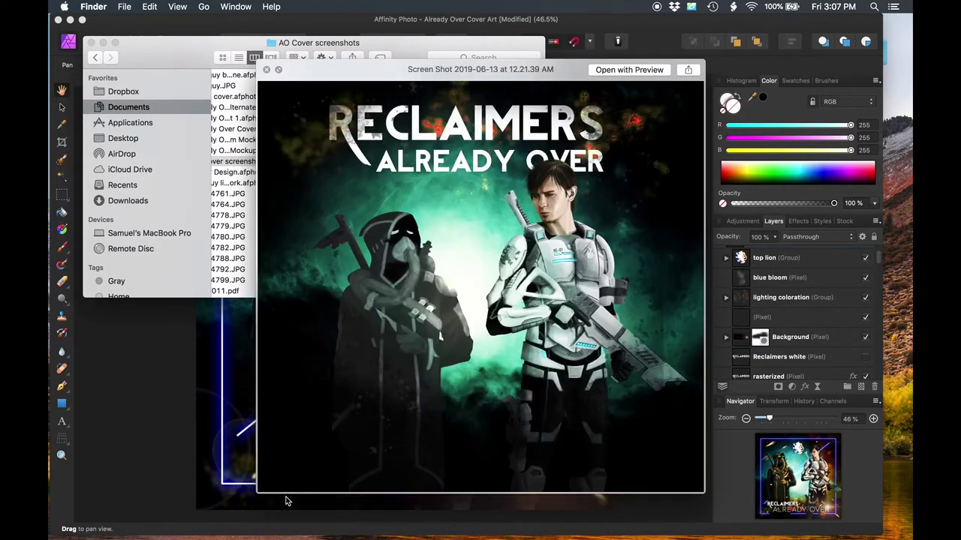
pyautogui.press('Up')
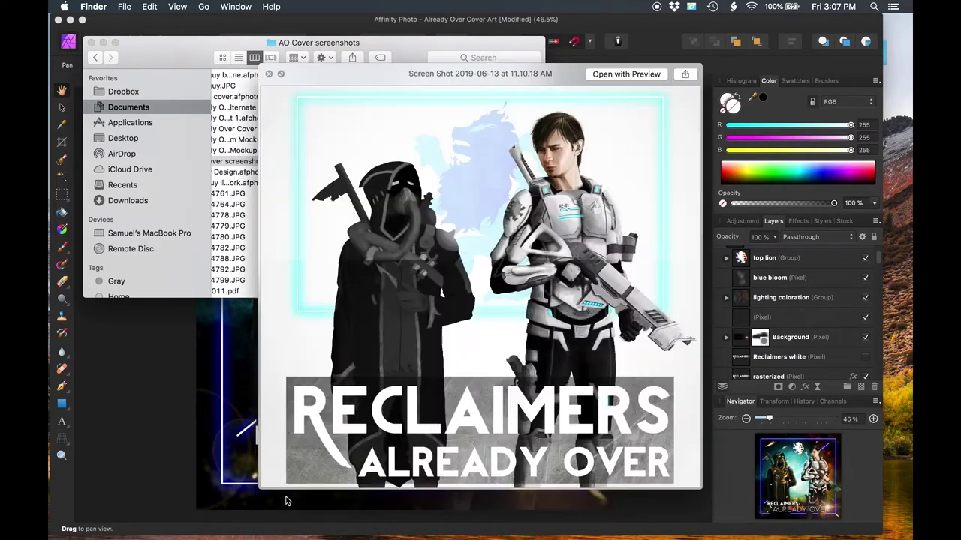
pyautogui.press('Up')
pyautogui.press('Up')
pyautogui.press('Up')
pyautogui.press('Up')
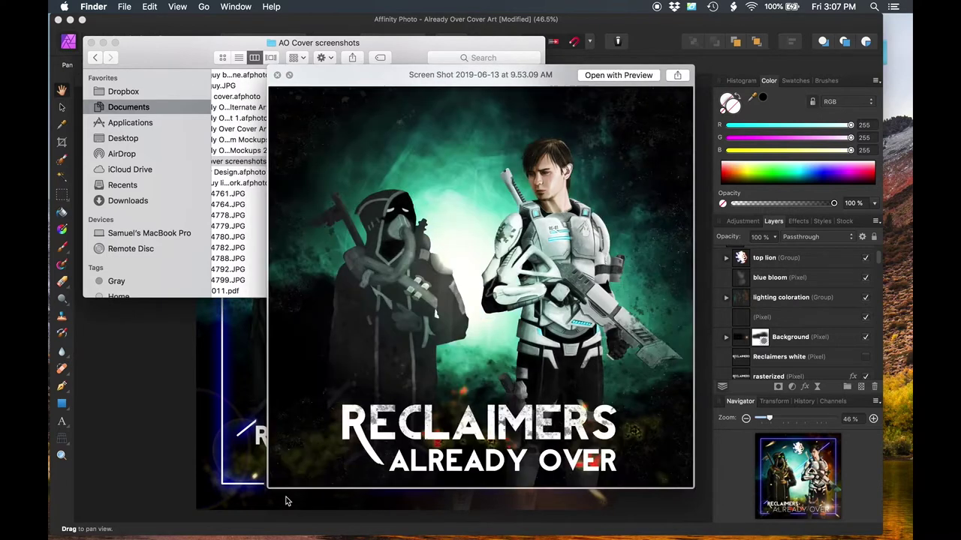
pyautogui.press('Up')
pyautogui.press('Up')
pyautogui.press('Up')
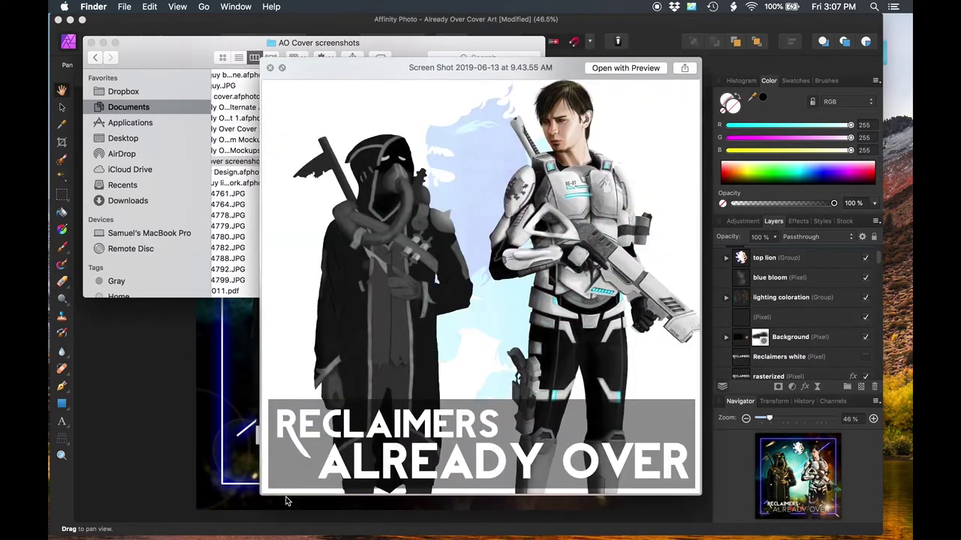
pyautogui.press('Up')
pyautogui.press('Up')
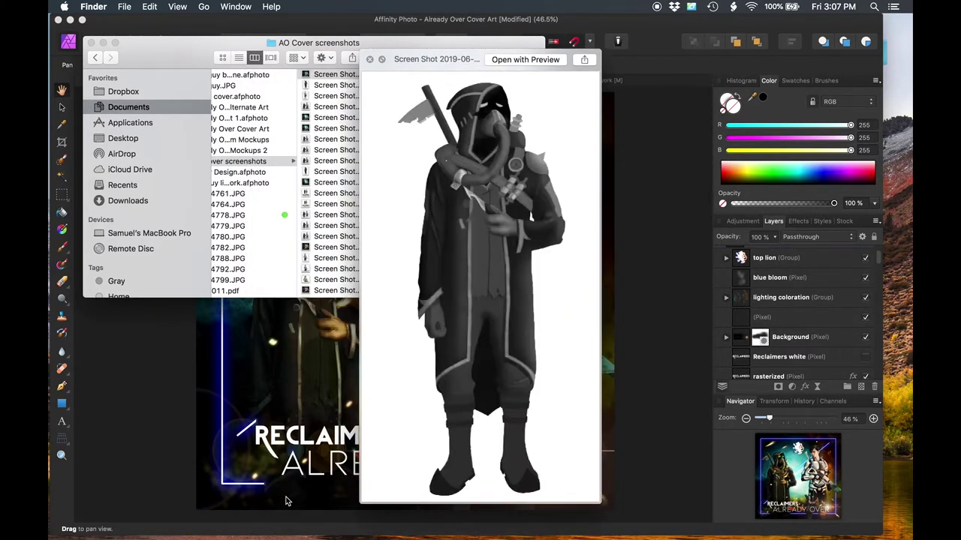
pyautogui.press('Up')
pyautogui.press('Up')
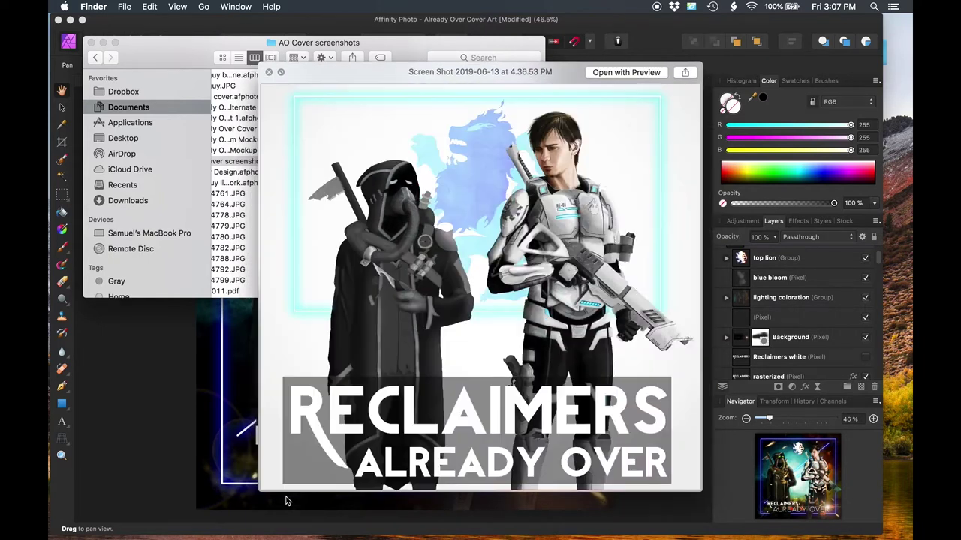
pyautogui.press('Up')
pyautogui.press('Up')
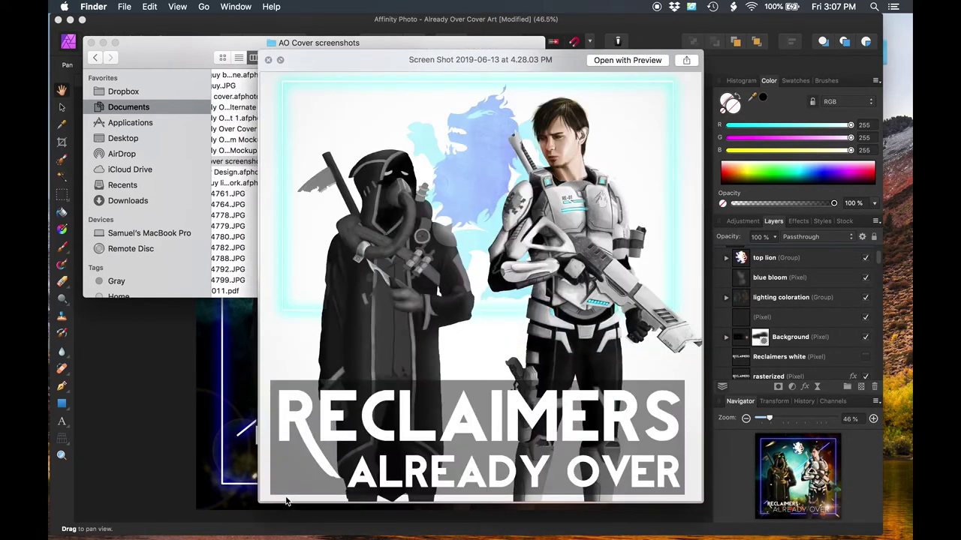
pyautogui.press('Up')
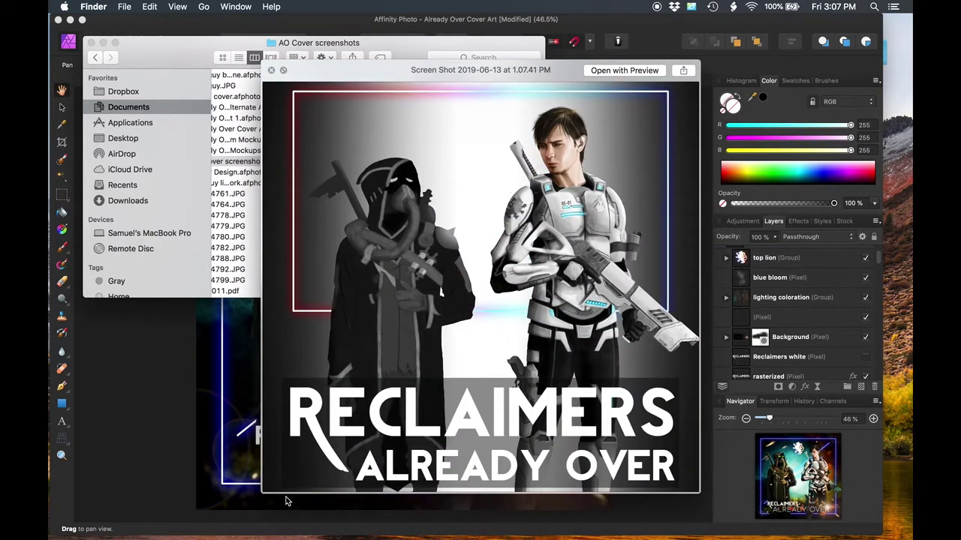
pyautogui.press('Up')
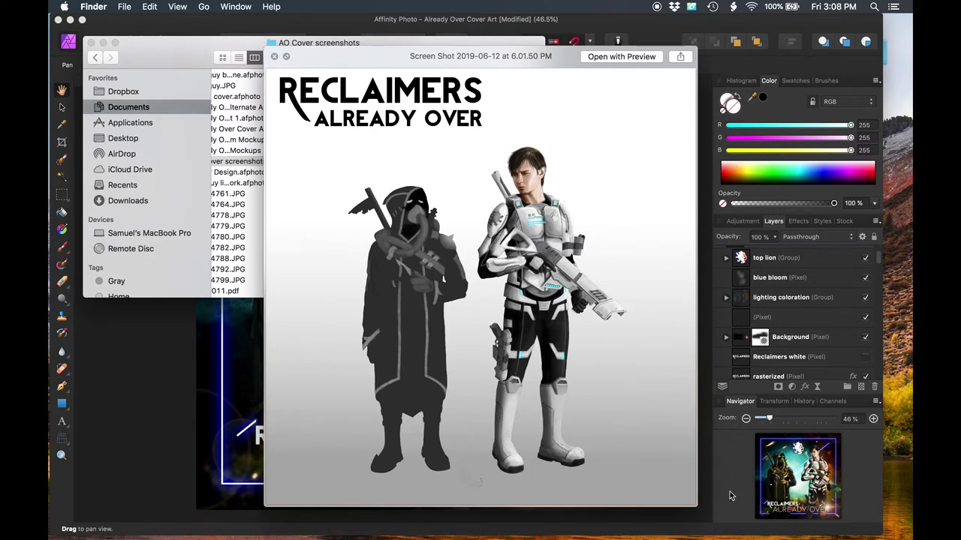
# Shrink and re-enlarge the preview, show the 2019-06-11 12.53.21 PM hooded-figure sketch, then return to Affinity Photo
pyautogui.moveTo(694, 504); pyautogui.dragTo(429, 206)
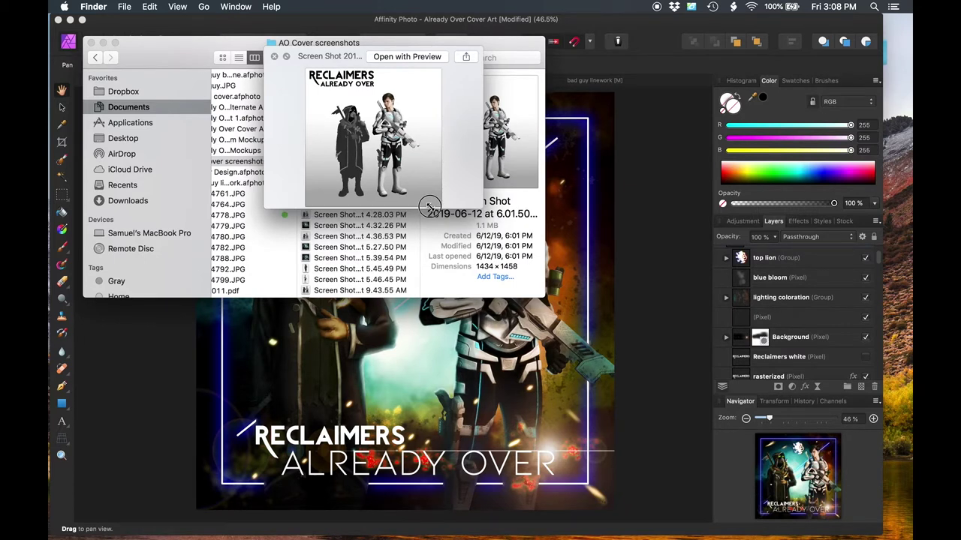
pyautogui.moveTo(430, 205); pyautogui.dragTo(760, 536)
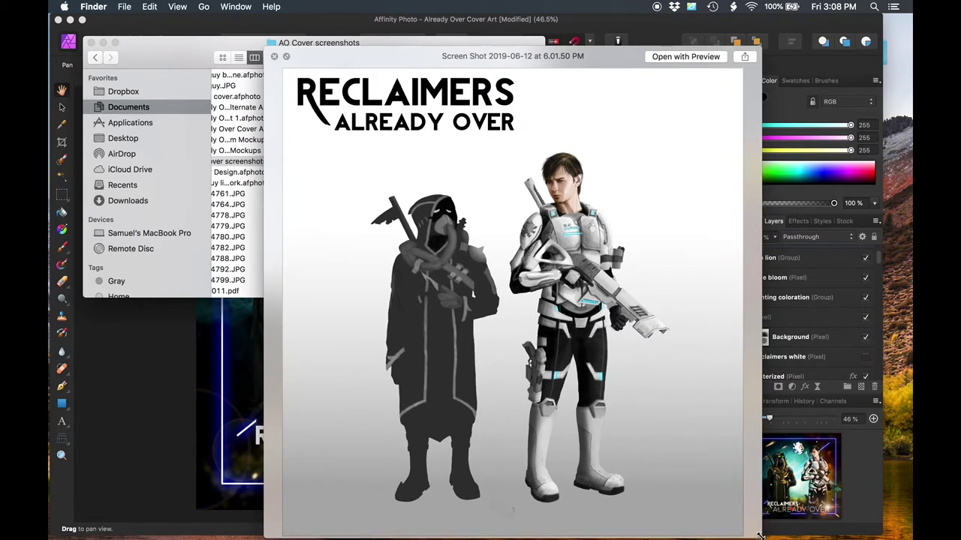
pyautogui.press('Up')
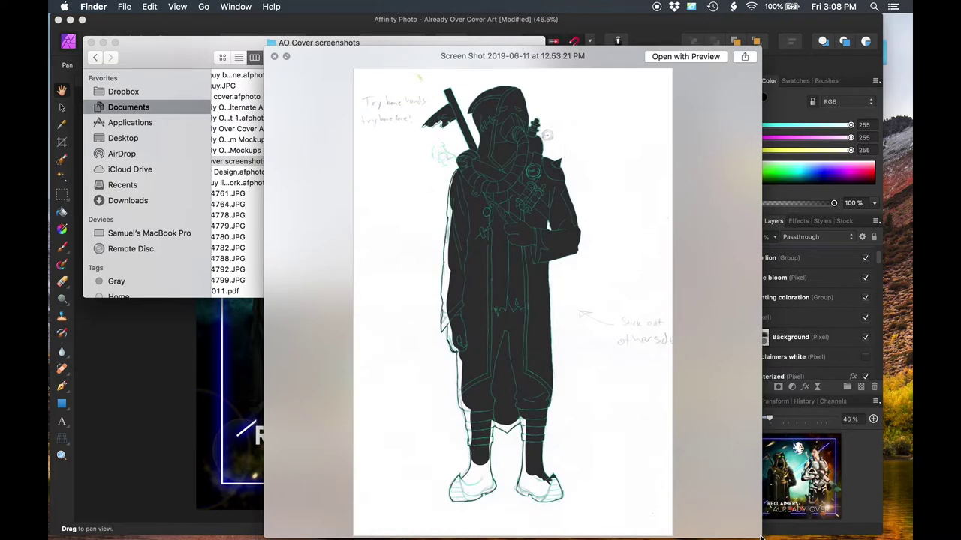
pyautogui.click(638, 22)
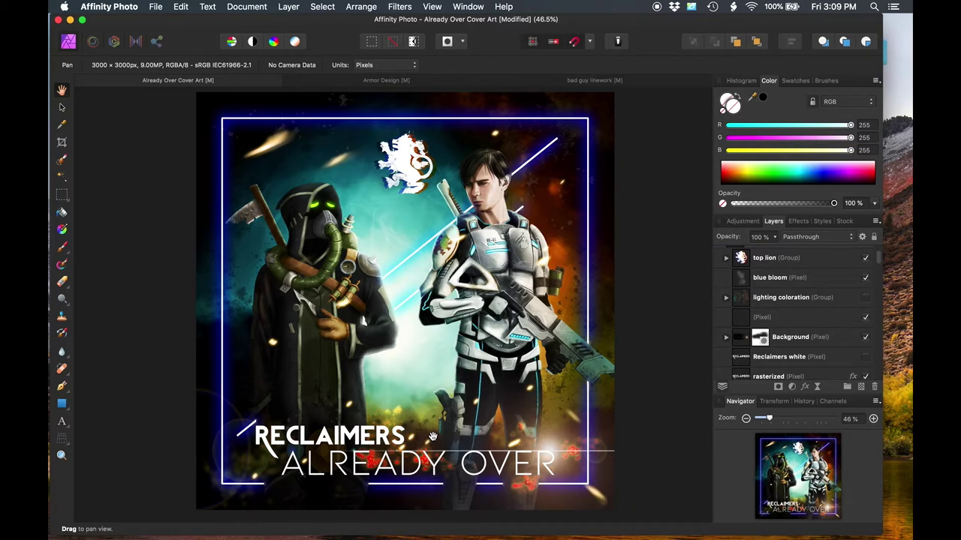
# Switch the lighting coloration group's visibility back on in the Layers panel
pyautogui.click(866, 299)
pyautogui.scroll(-3, 808, 313)
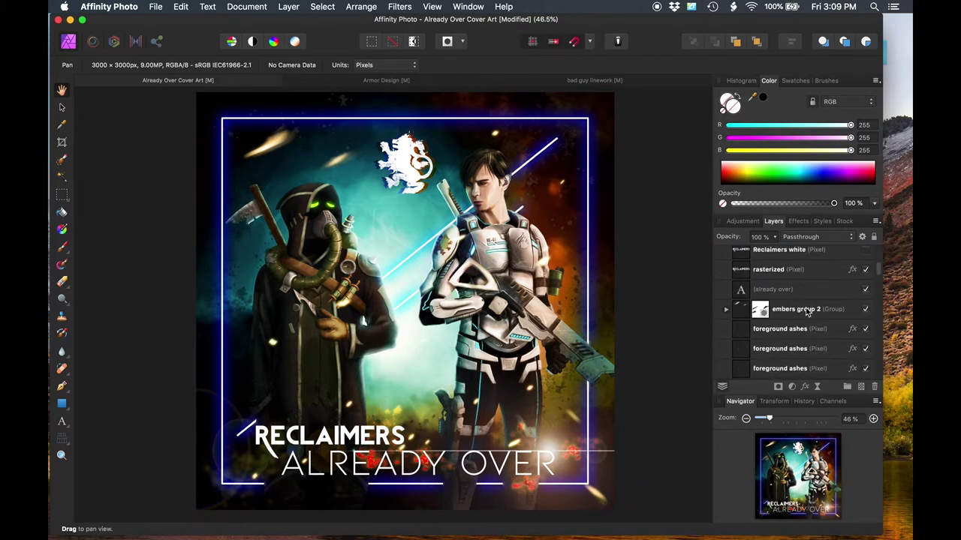
pyautogui.click(726, 310)
pyautogui.click(726, 310)
pyautogui.click(866, 310)
pyautogui.click(866, 310)
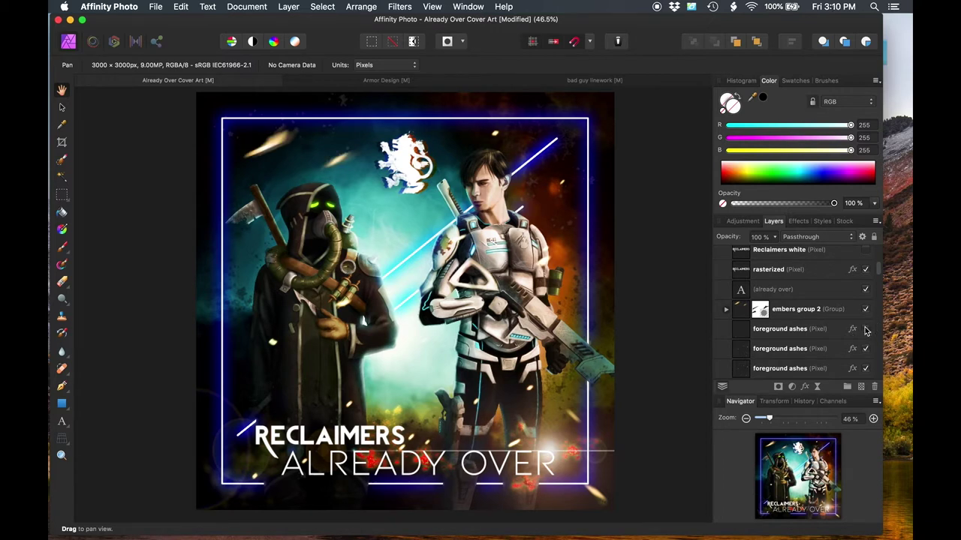
pyautogui.click(865, 330)
pyautogui.click(866, 330)
pyautogui.click(866, 309)
pyautogui.click(866, 311)
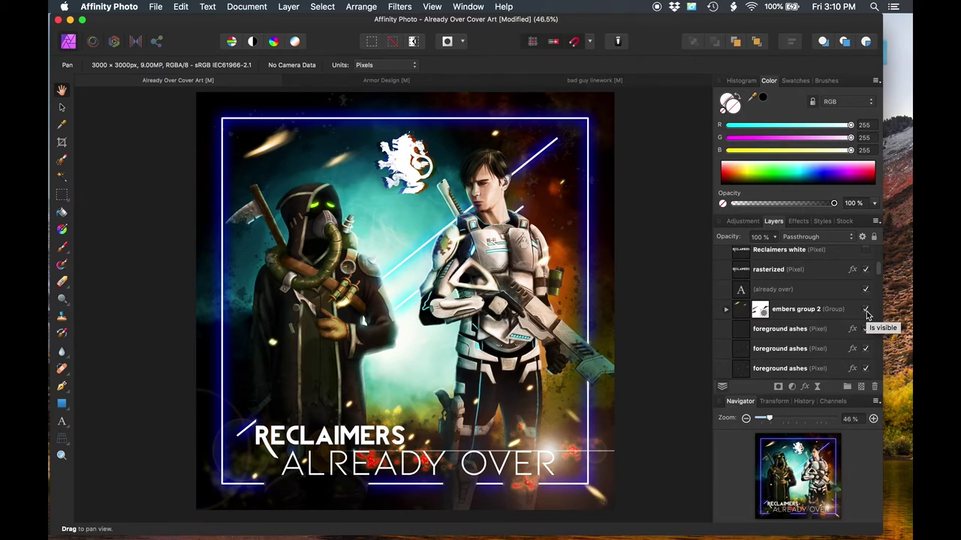
# View the cover's armoured soldier at 100% actual size and pan around it
pyautogui.scroll(-5, 823, 361)
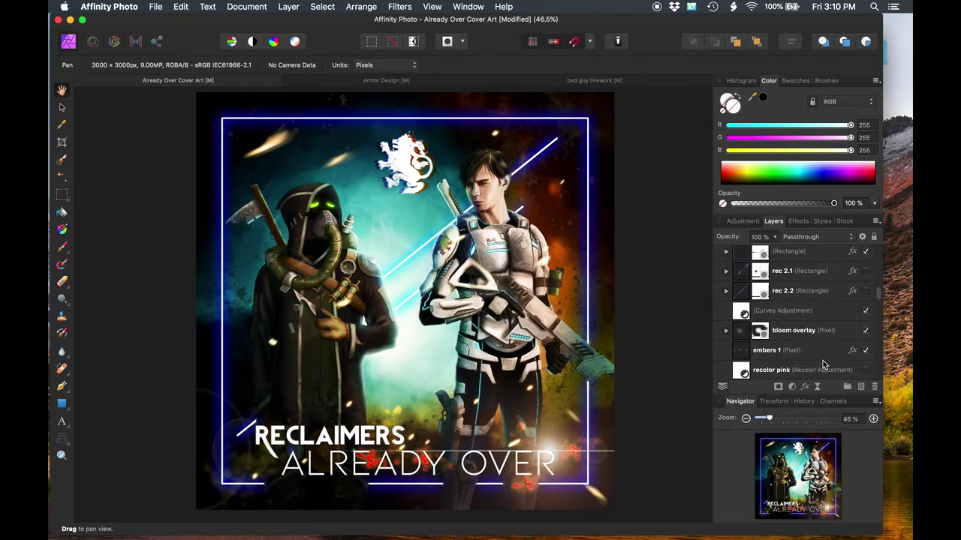
pyautogui.scroll(-8, 823, 364)
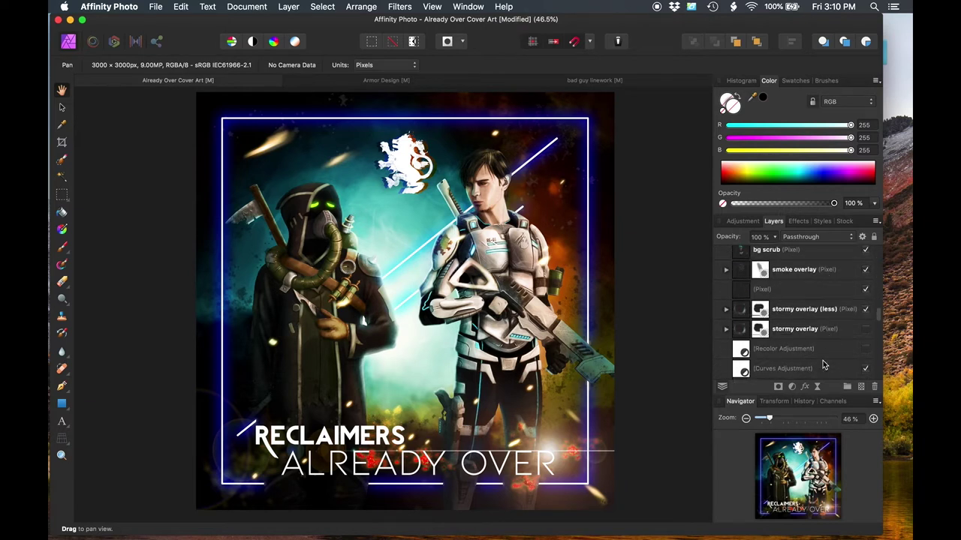
pyautogui.press('super+1')
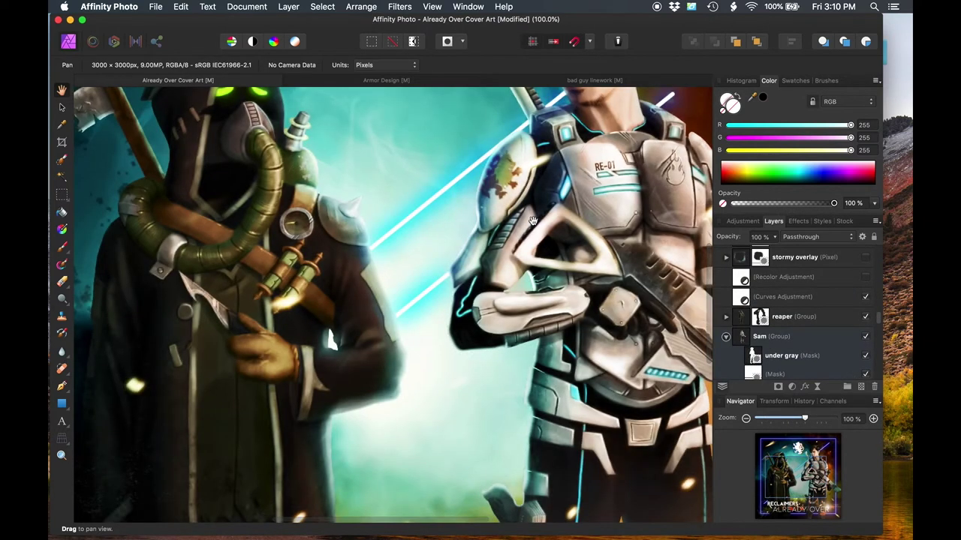
pyautogui.scroll(5, 532, 221)
pyautogui.hscroll(3, 532, 221)
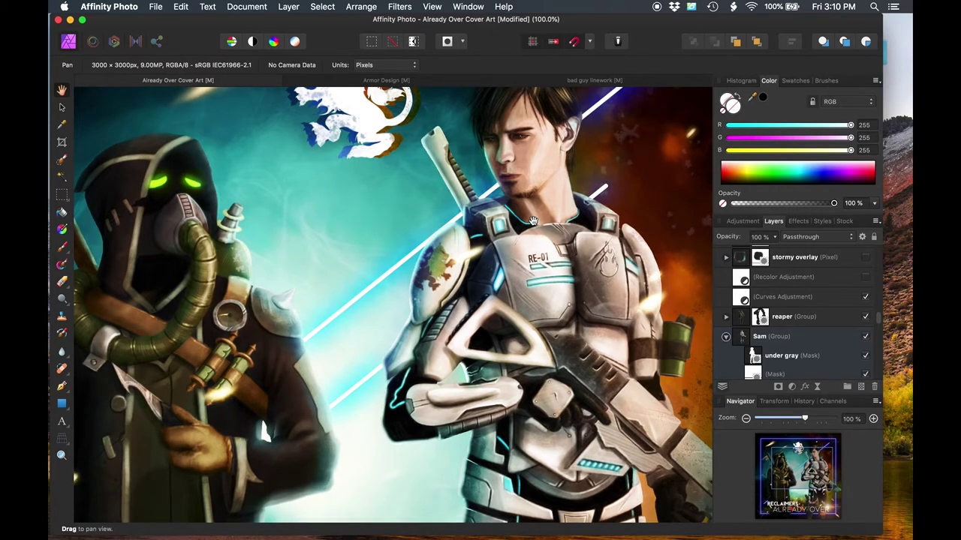
pyautogui.scroll(-5, 336, 366)
pyautogui.scroll(4, 411, 372)
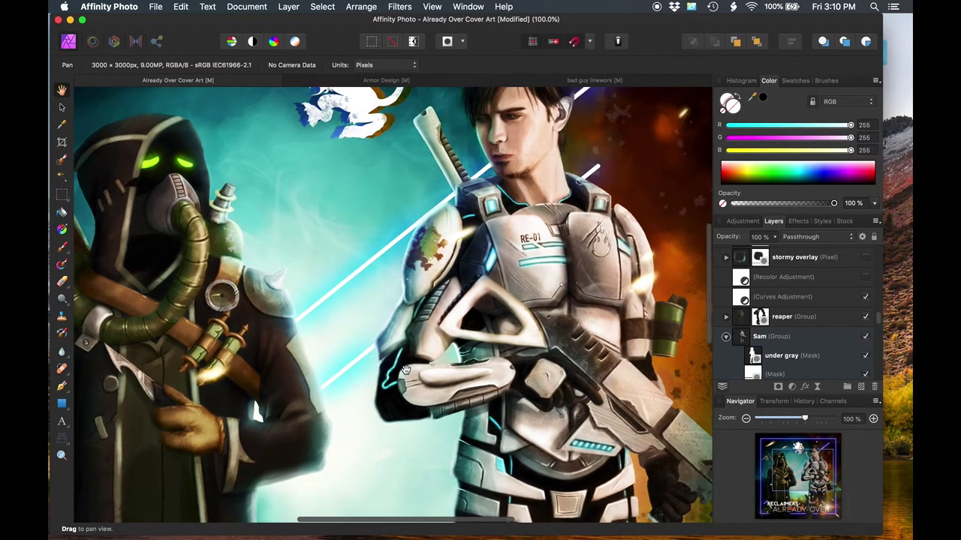
pyautogui.scroll(2, 444, 336)
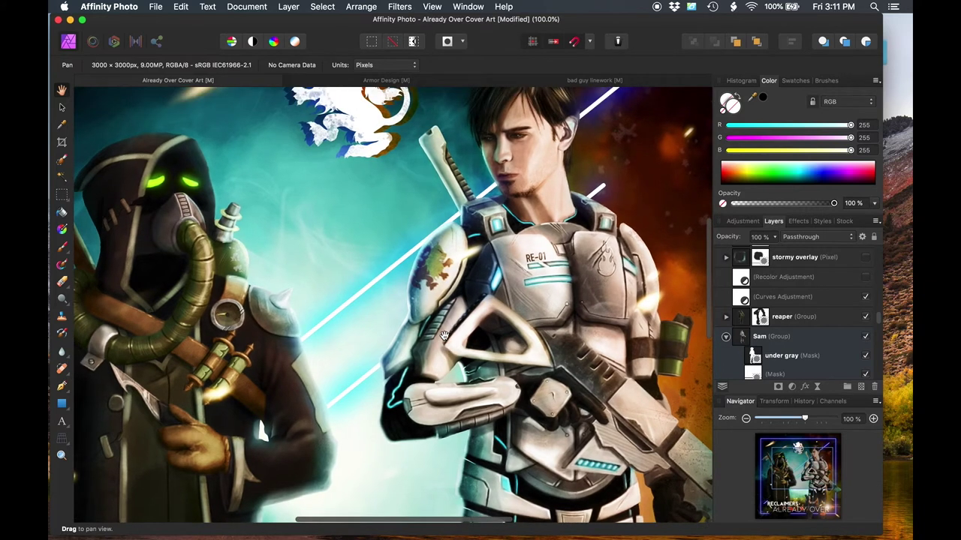
# Check the head in the Armor Design painting, then go back to Already Over Cover Art
pyautogui.click(352, 81)
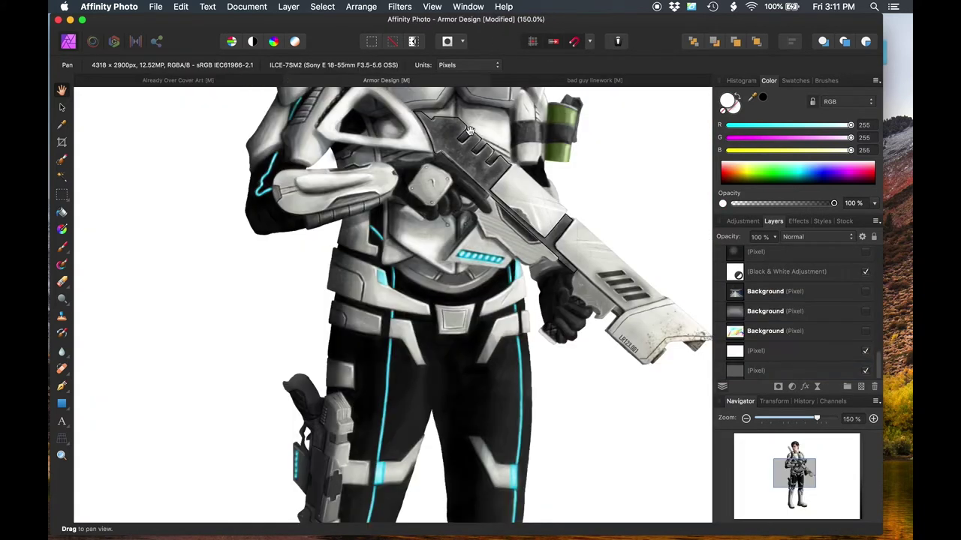
pyautogui.scroll(6, 469, 132)
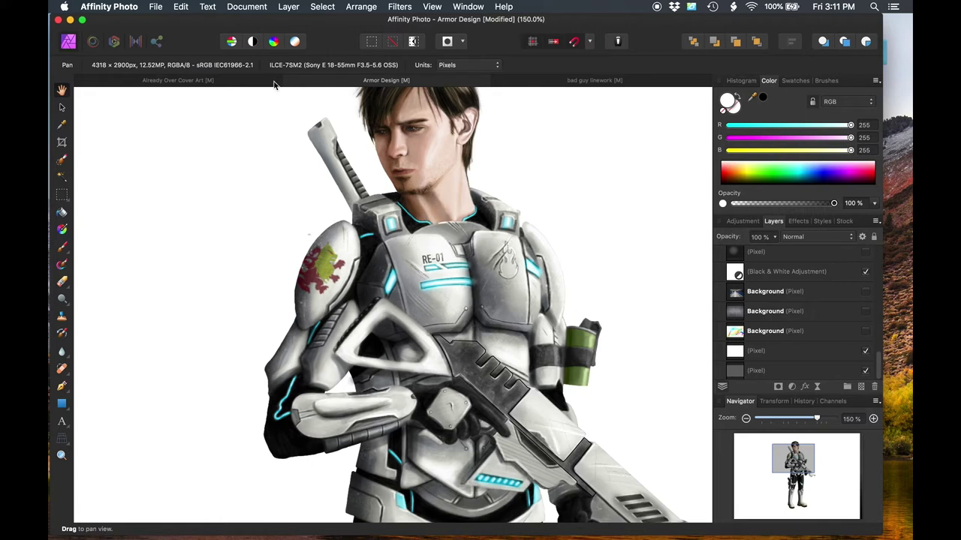
pyautogui.click(194, 80)
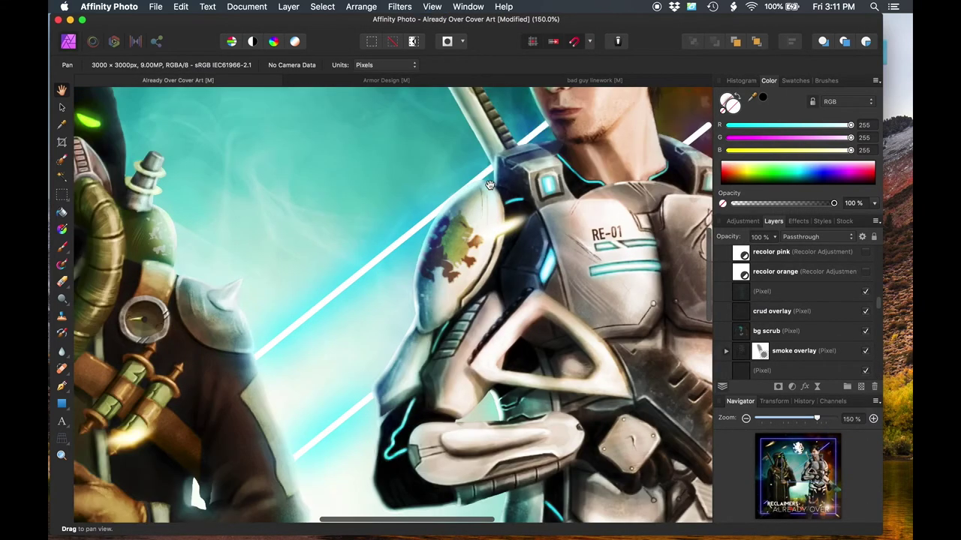
pyautogui.scroll(5, 488, 185)
pyautogui.scroll(3, 489, 271)
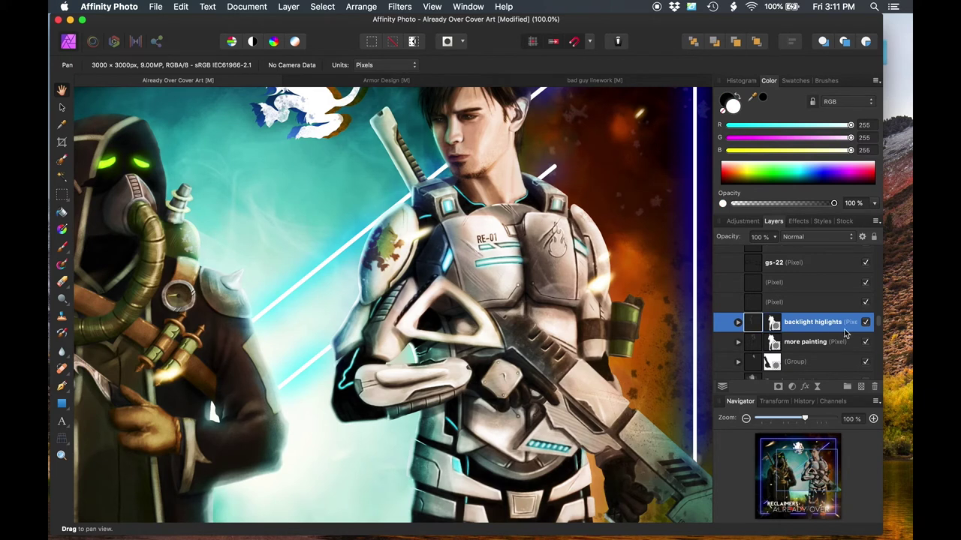
pyautogui.click(867, 322)
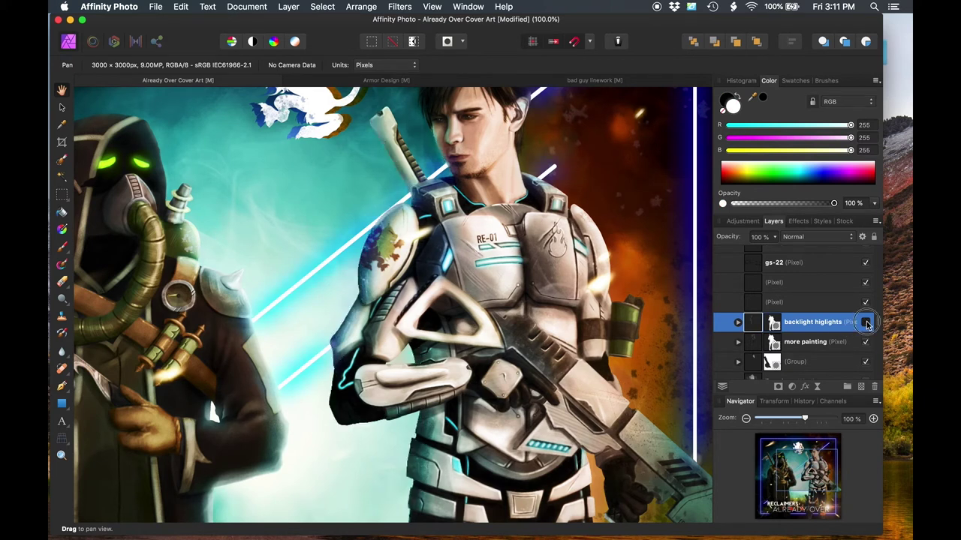
pyautogui.click(866, 322)
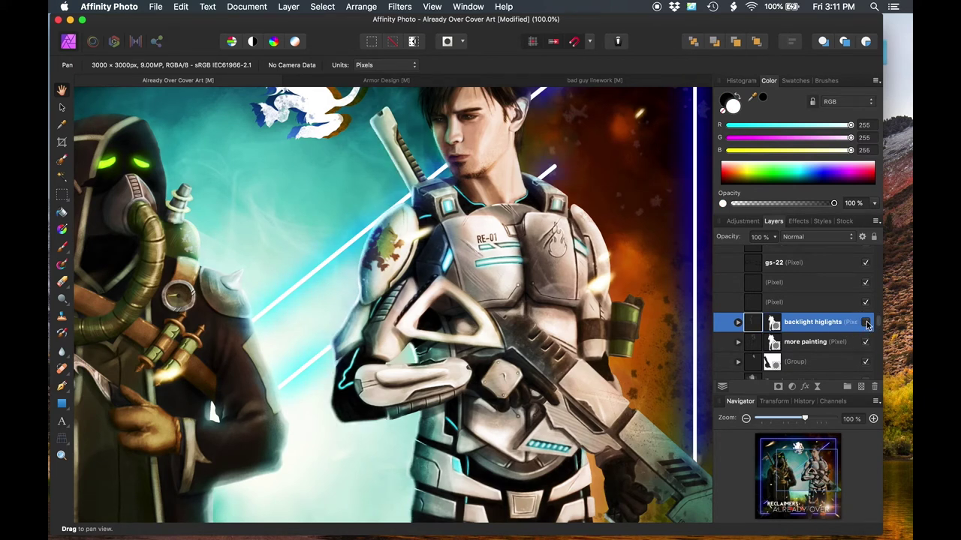
pyautogui.click(866, 322)
pyautogui.click(867, 322)
pyautogui.scroll(-5, 757, 321)
# Zoom the cover out to 50% so the whole image fits in view
pyautogui.press('super+minus')
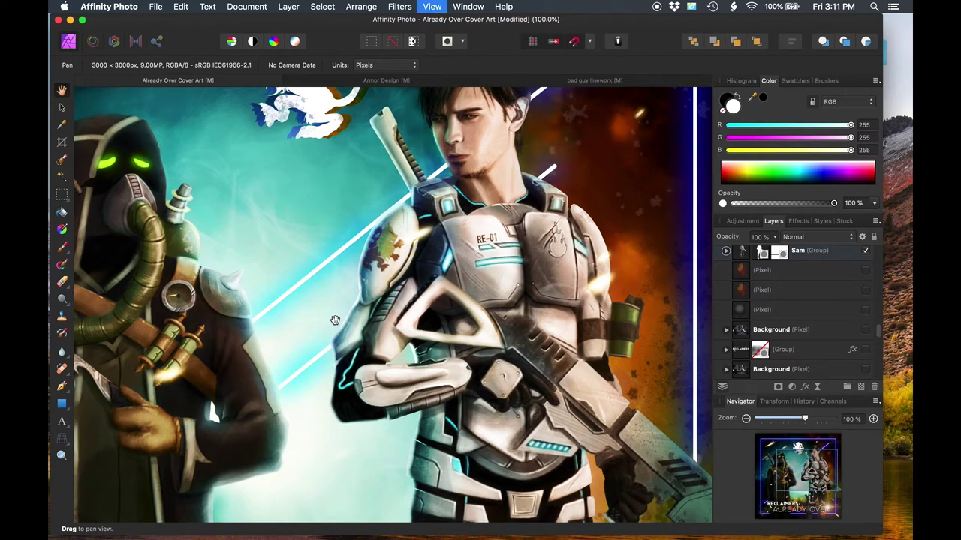
pyautogui.moveTo(235, 298); pyautogui.dragTo(283, 292)
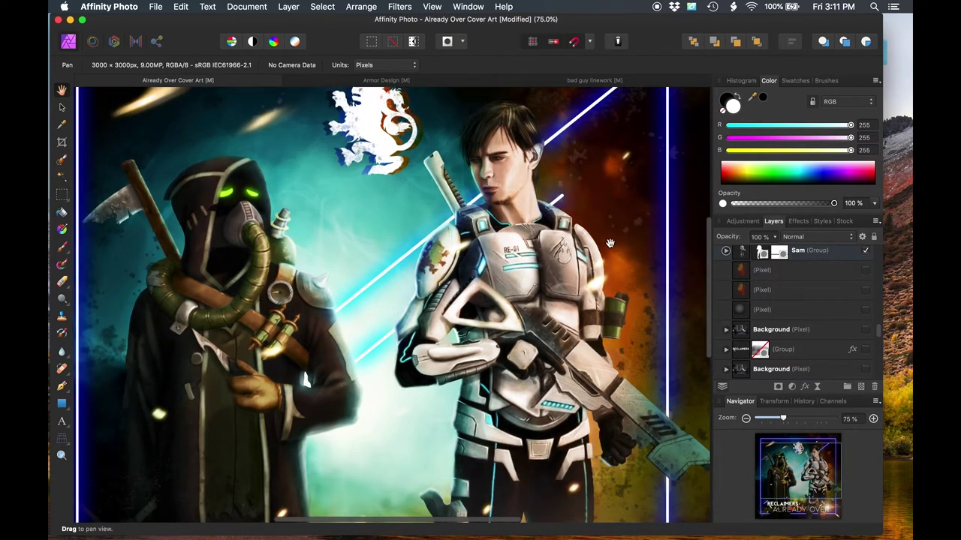
pyautogui.scroll(3, 852, 290)
pyautogui.scroll(1, 852, 290)
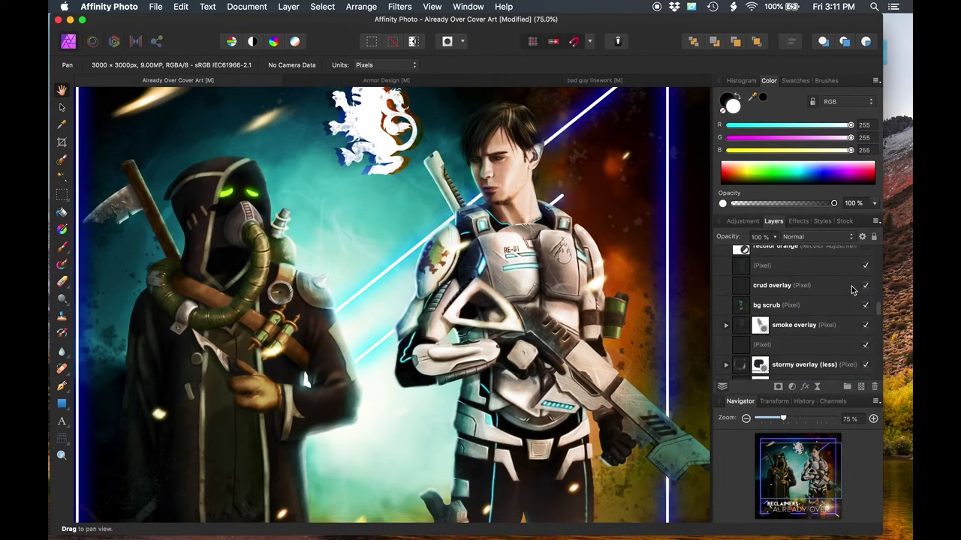
pyautogui.press('super+minus')
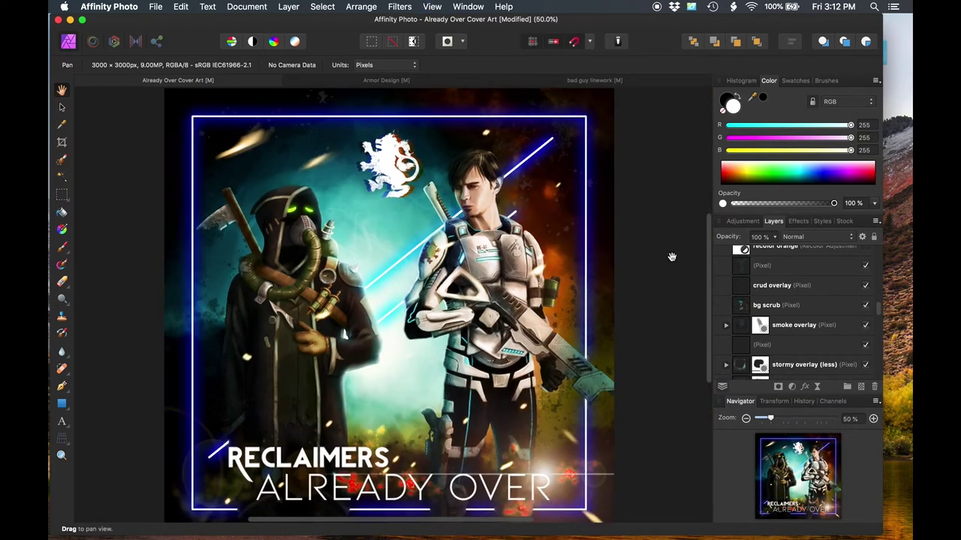
pyautogui.scroll(5, 824, 339)
# Open the Curves dialog of the Curves Adjustment layer
pyautogui.click(826, 314)
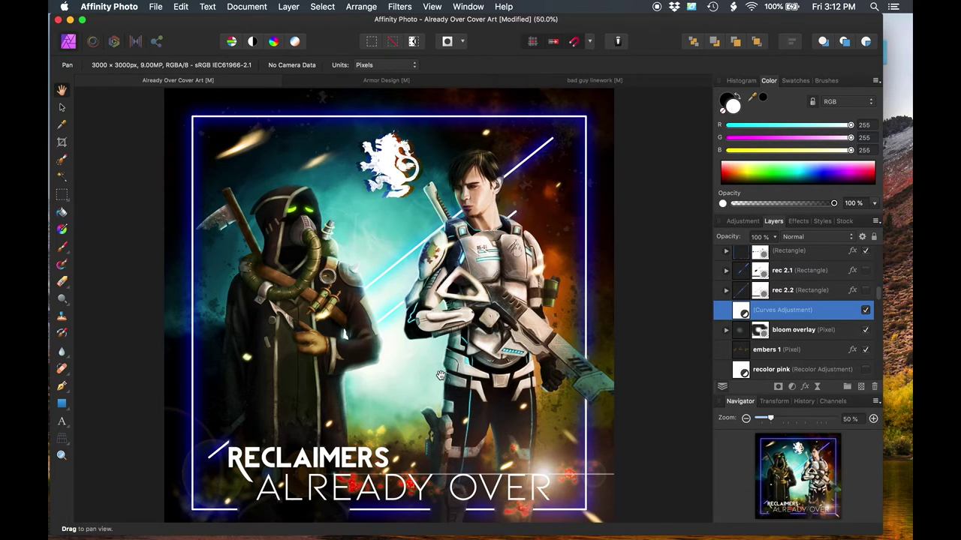
pyautogui.click(738, 310)
pyautogui.click(738, 310)
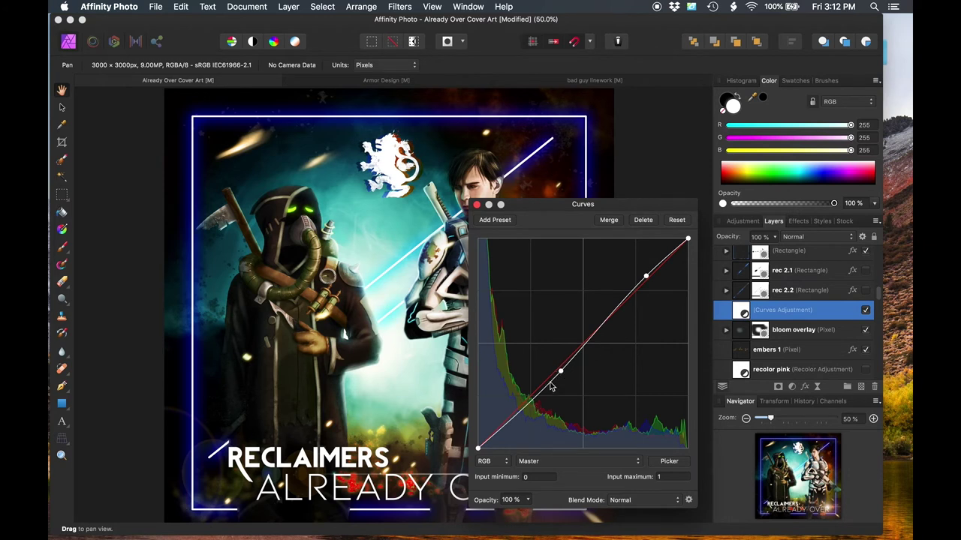
# Close the Curves dialog and toggle the Curves Adjustment off and on to compare, leaving it on
pyautogui.click(476, 205)
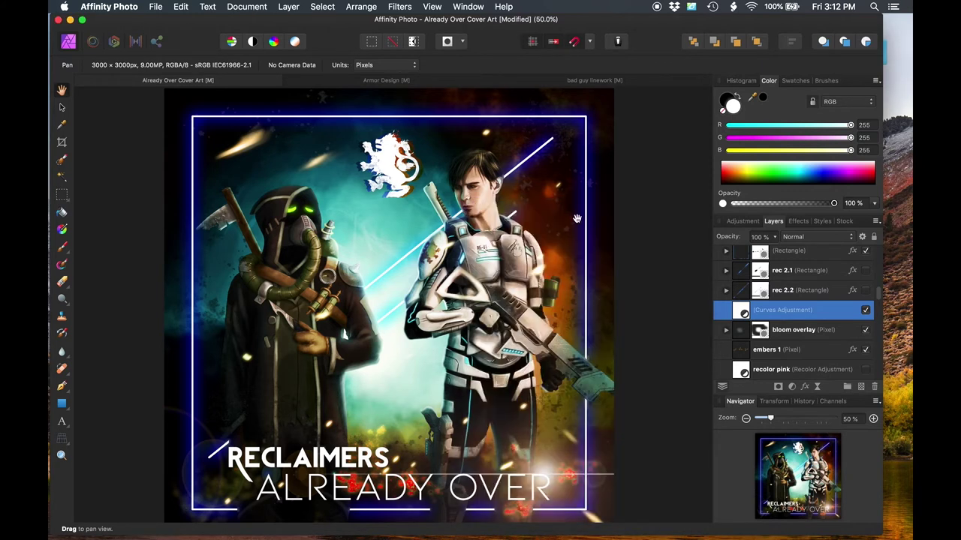
pyautogui.click(867, 311)
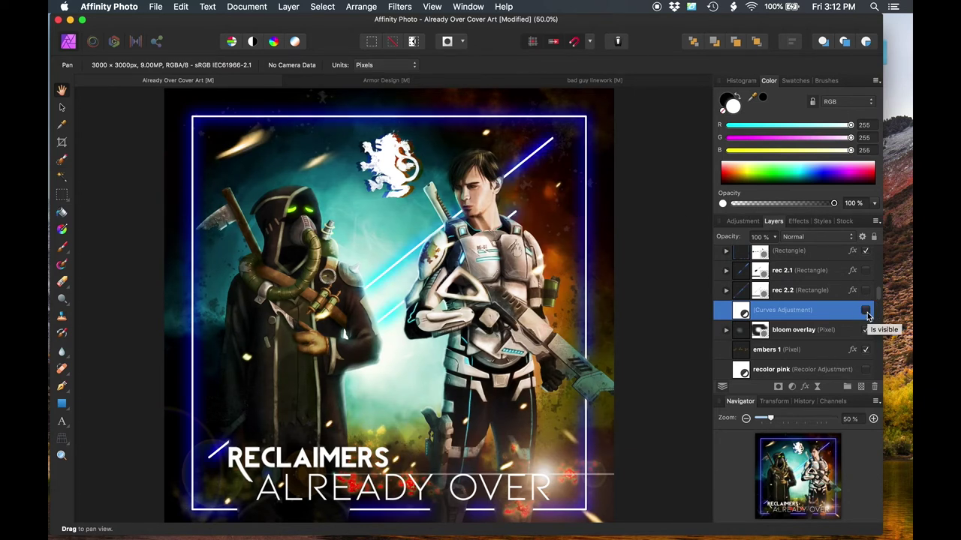
pyautogui.click(867, 311)
pyautogui.click(866, 312)
pyautogui.click(867, 311)
pyautogui.click(866, 312)
pyautogui.scroll(-8, 867, 316)
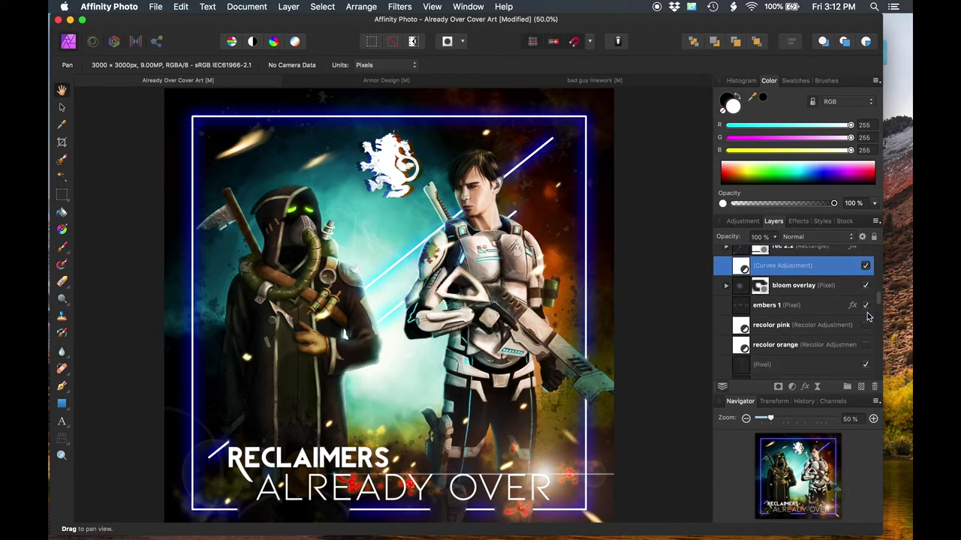
pyautogui.scroll(-2, 868, 316)
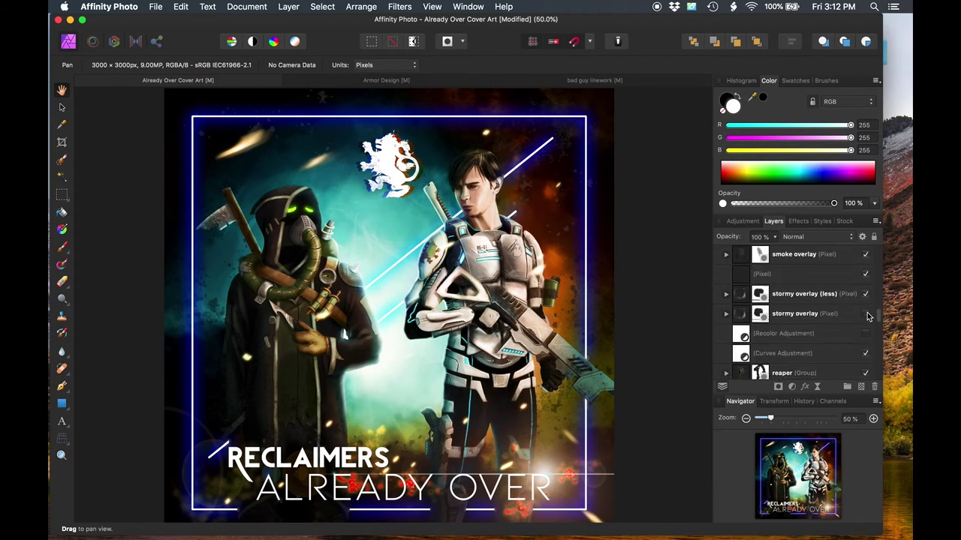
pyautogui.click(867, 273)
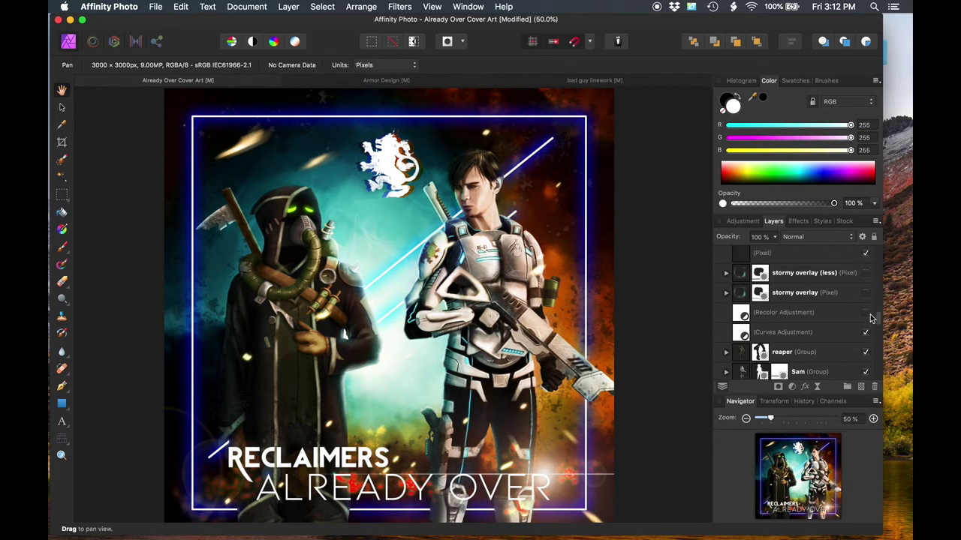
pyautogui.click(867, 274)
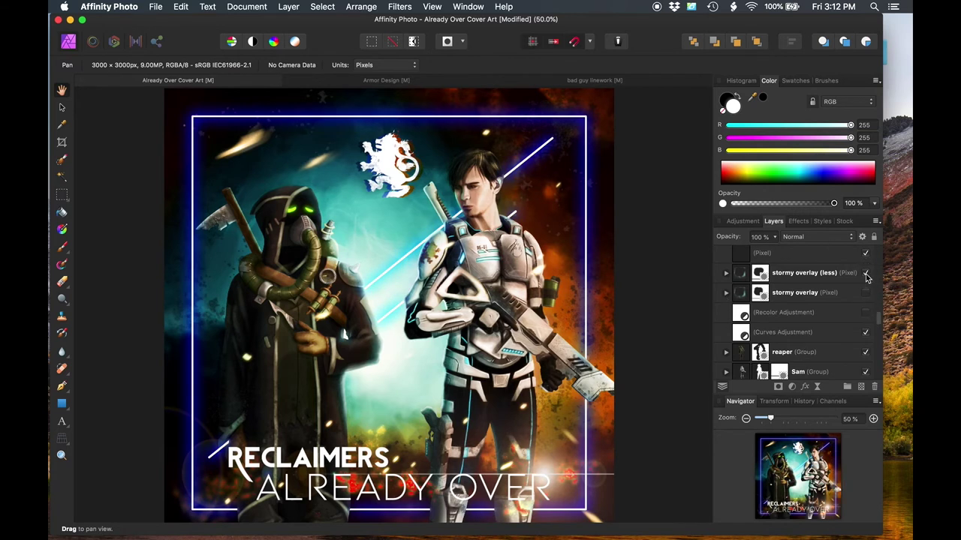